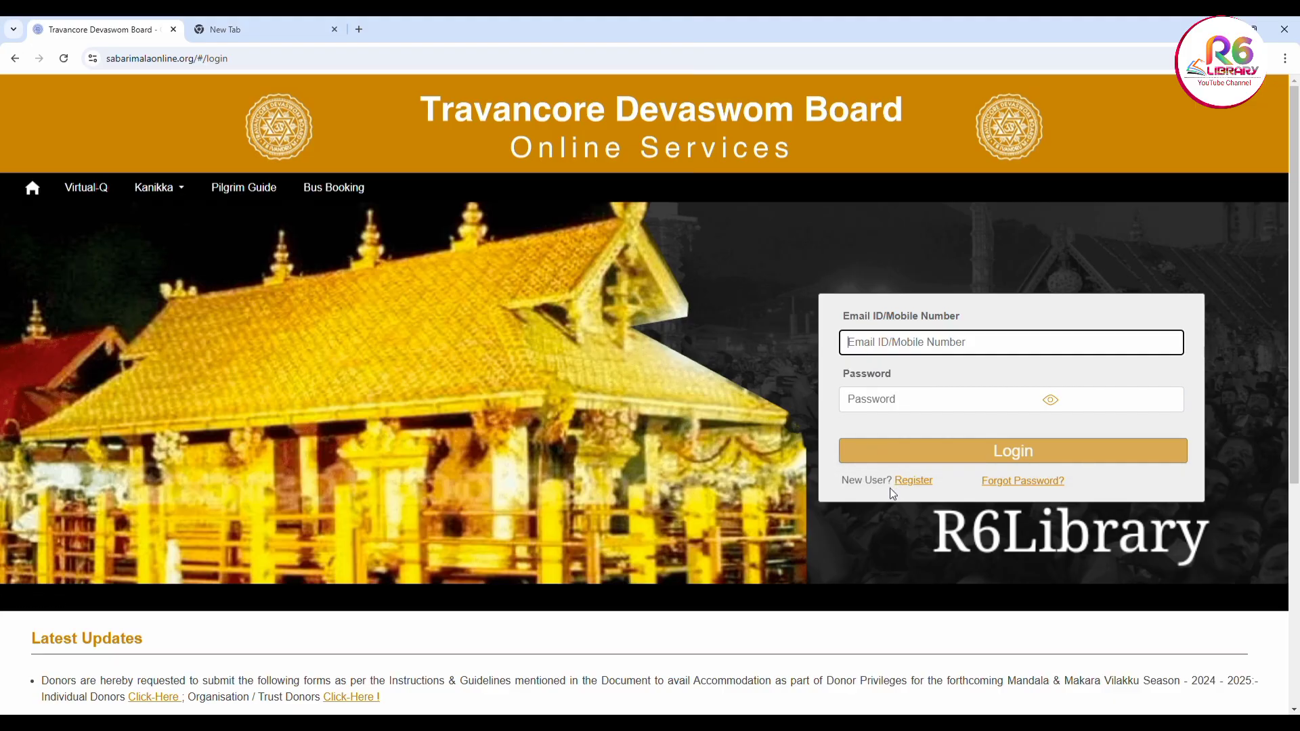
Open the new-user registration form and look through the Gender and State options without choosing
click(907, 482)
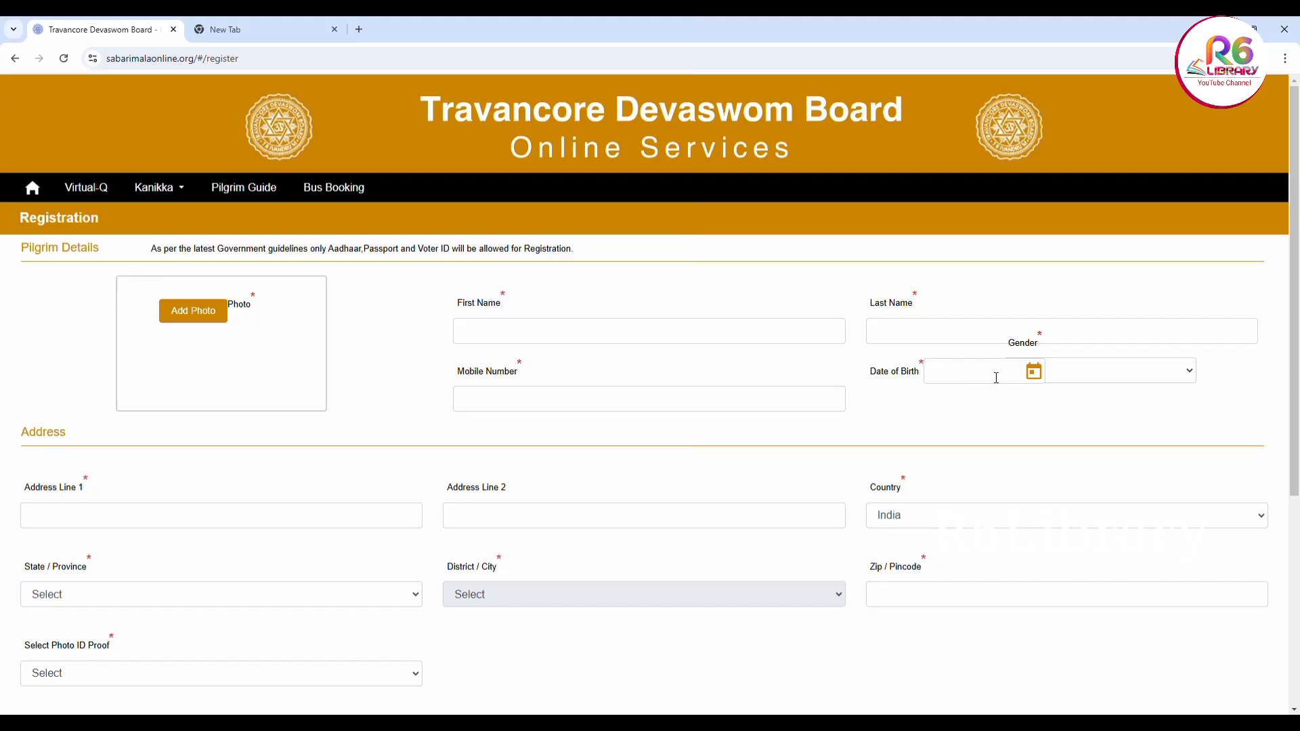
click(1193, 375)
scroll(508, 500, down, 1)
scroll(508, 501, down, 1)
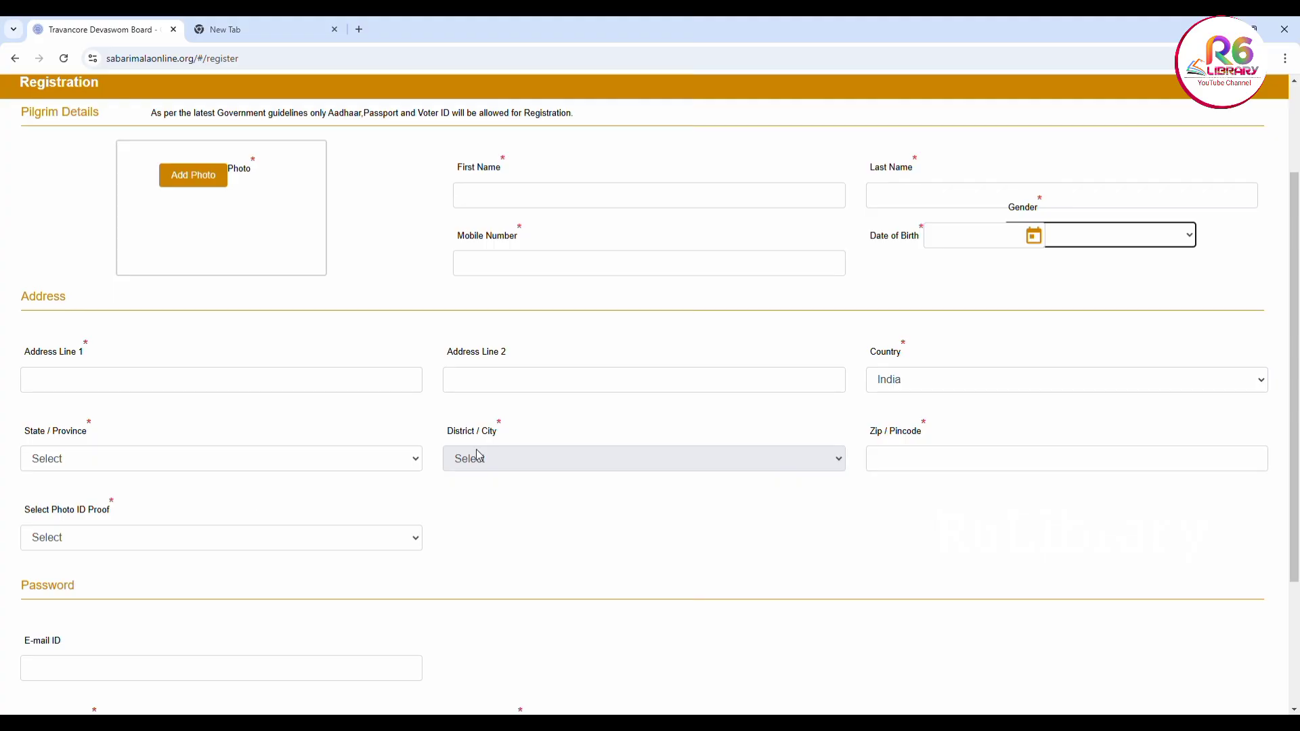
click(415, 458)
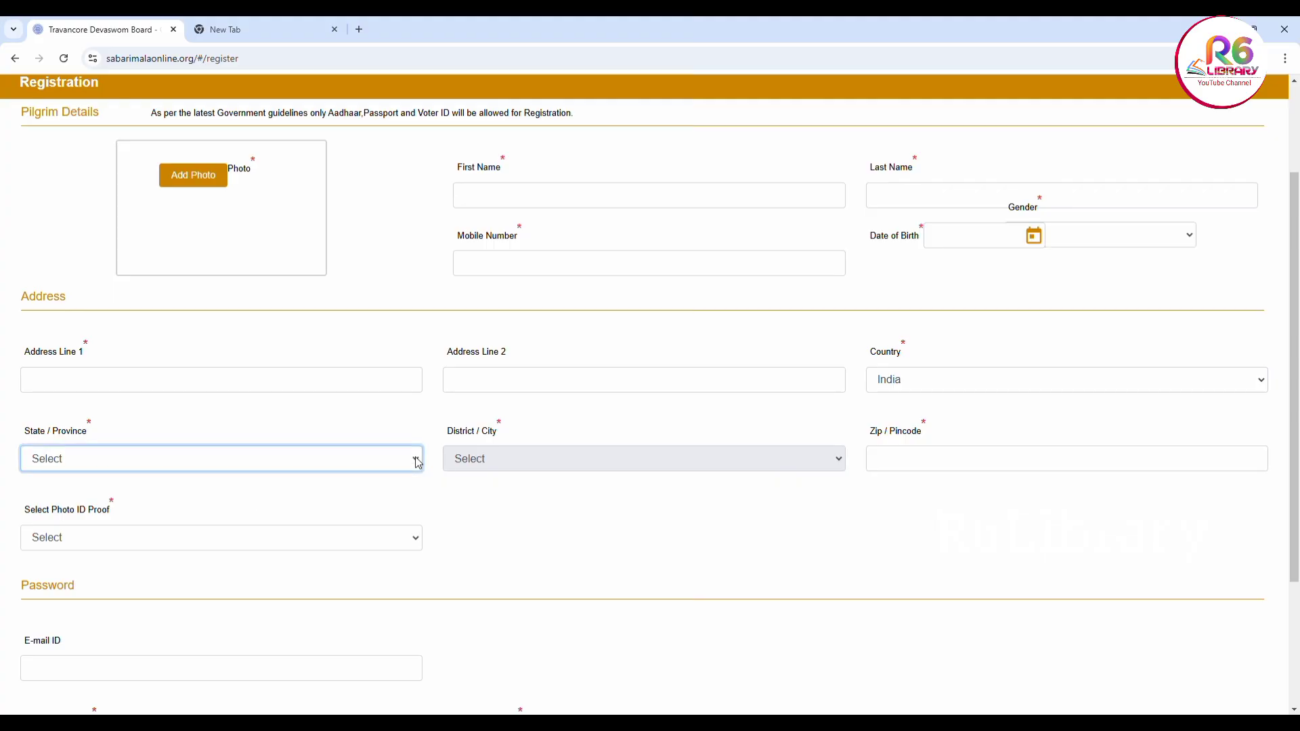
click(643, 494)
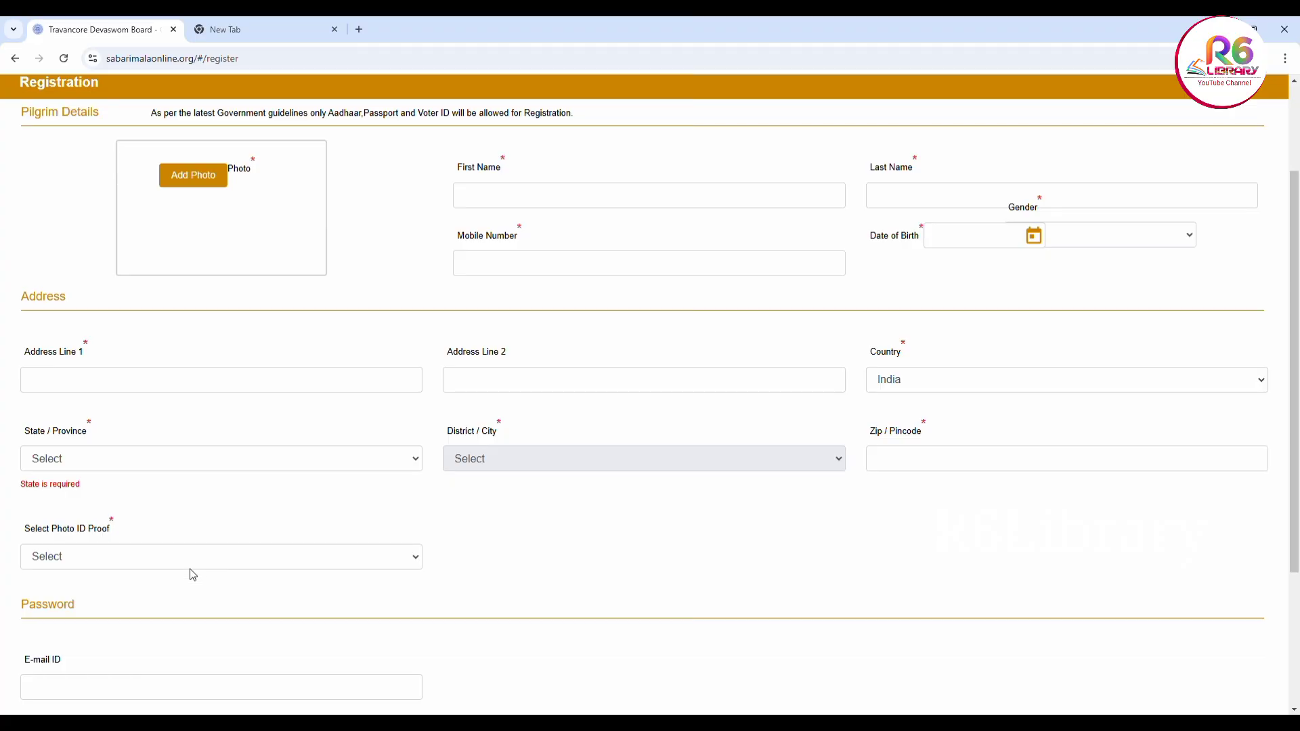
Choose Aadhaar as the photo ID proof and scroll through the rest of the form
click(419, 557)
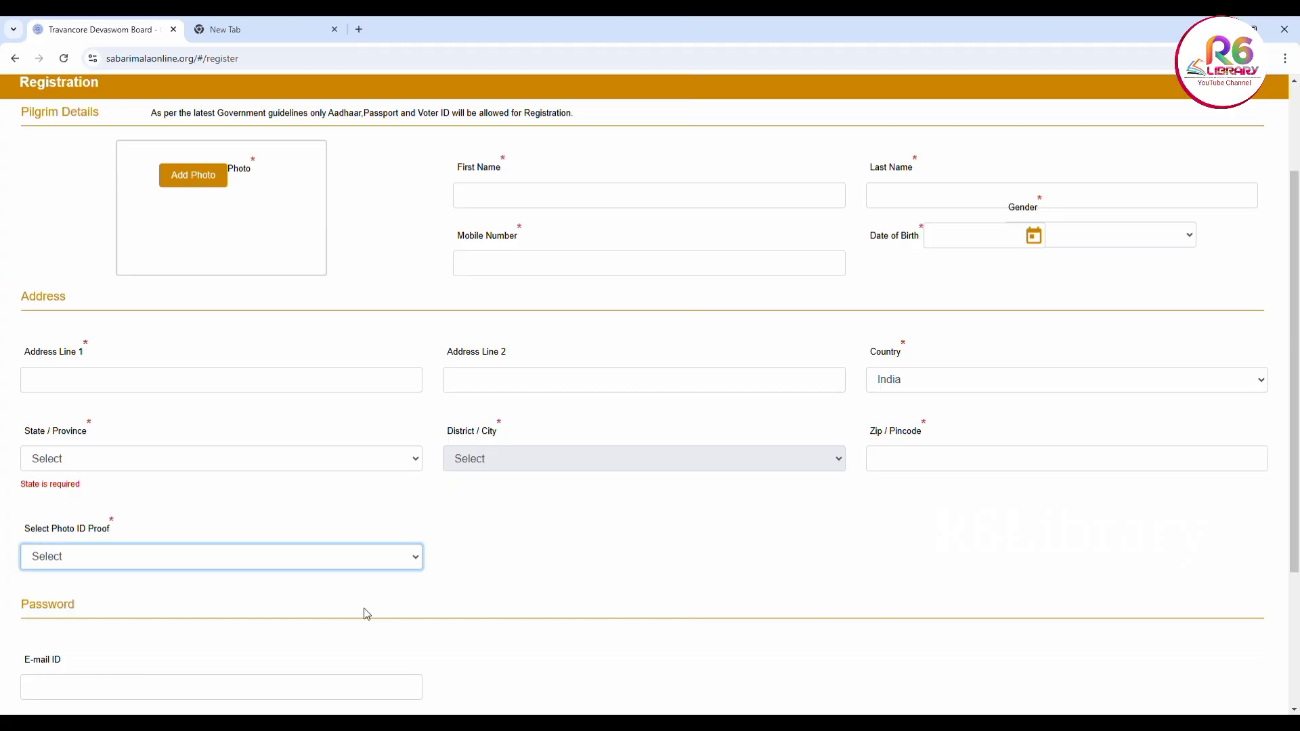
click(389, 588)
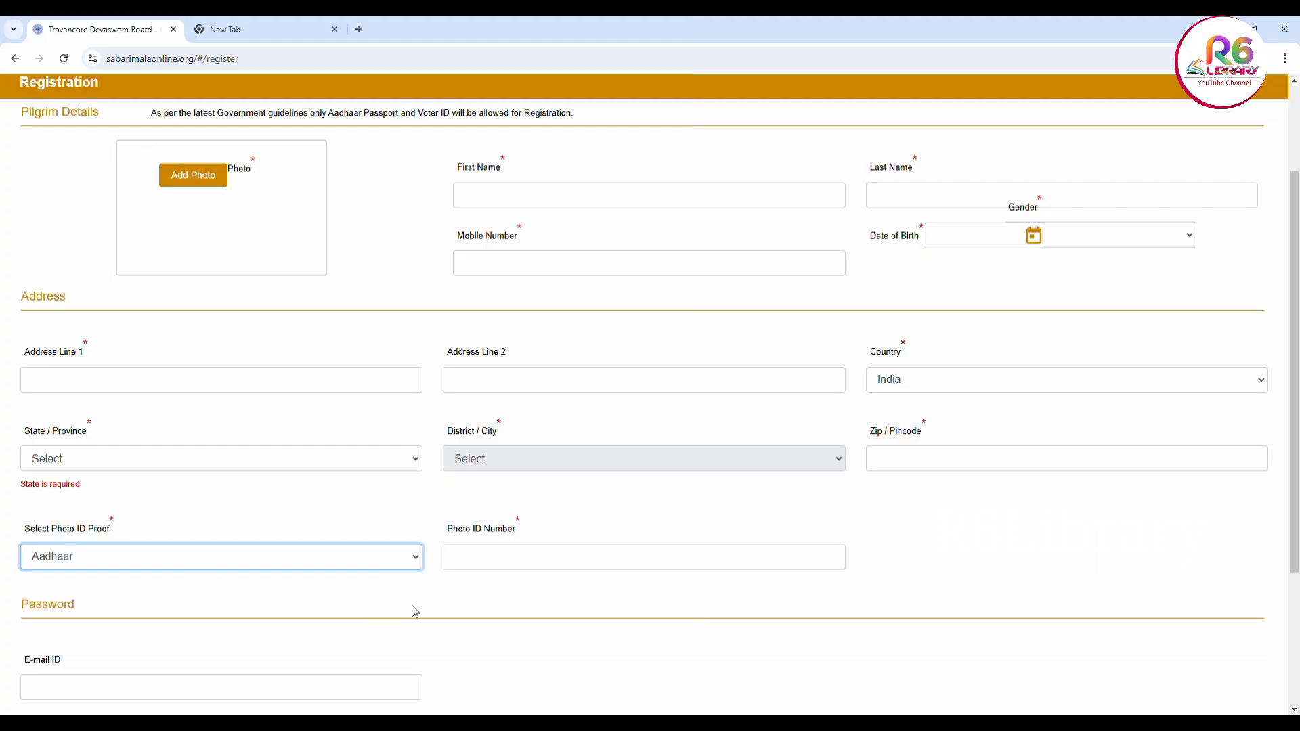
scroll(415, 611, down, 2)
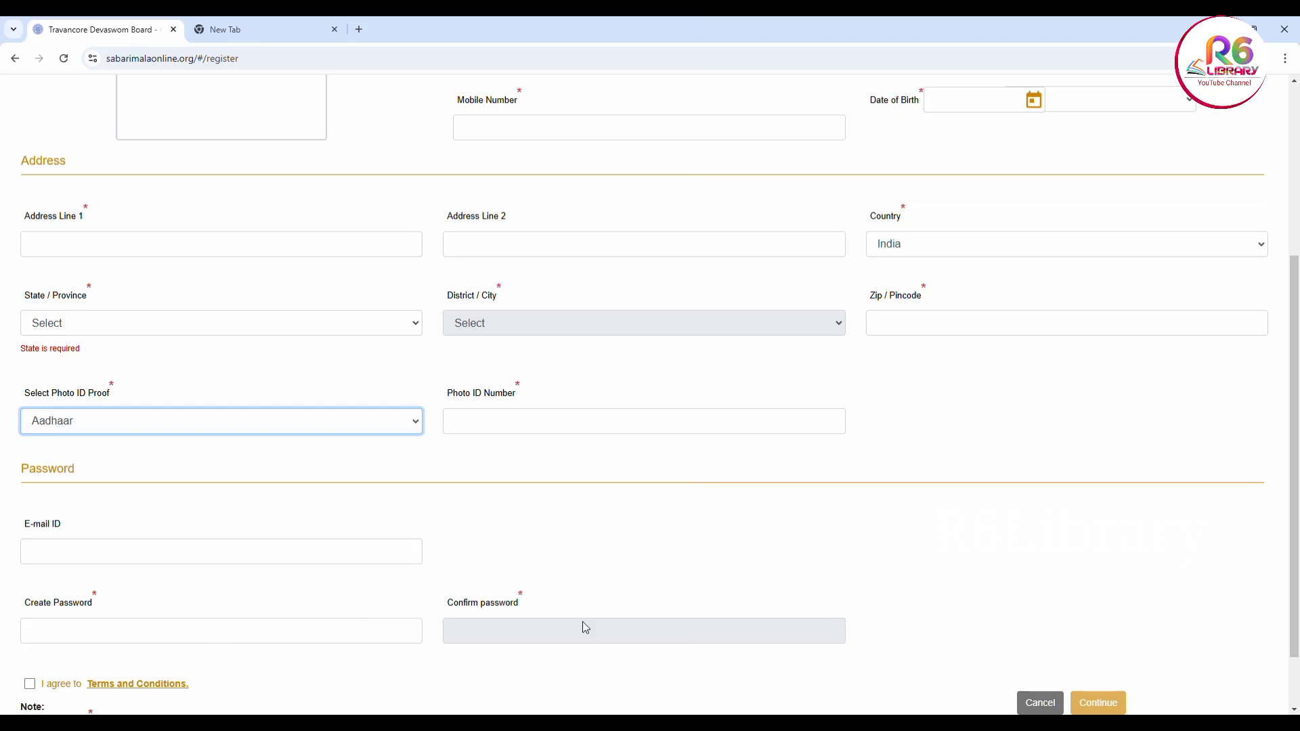
scroll(584, 630, down, 1)
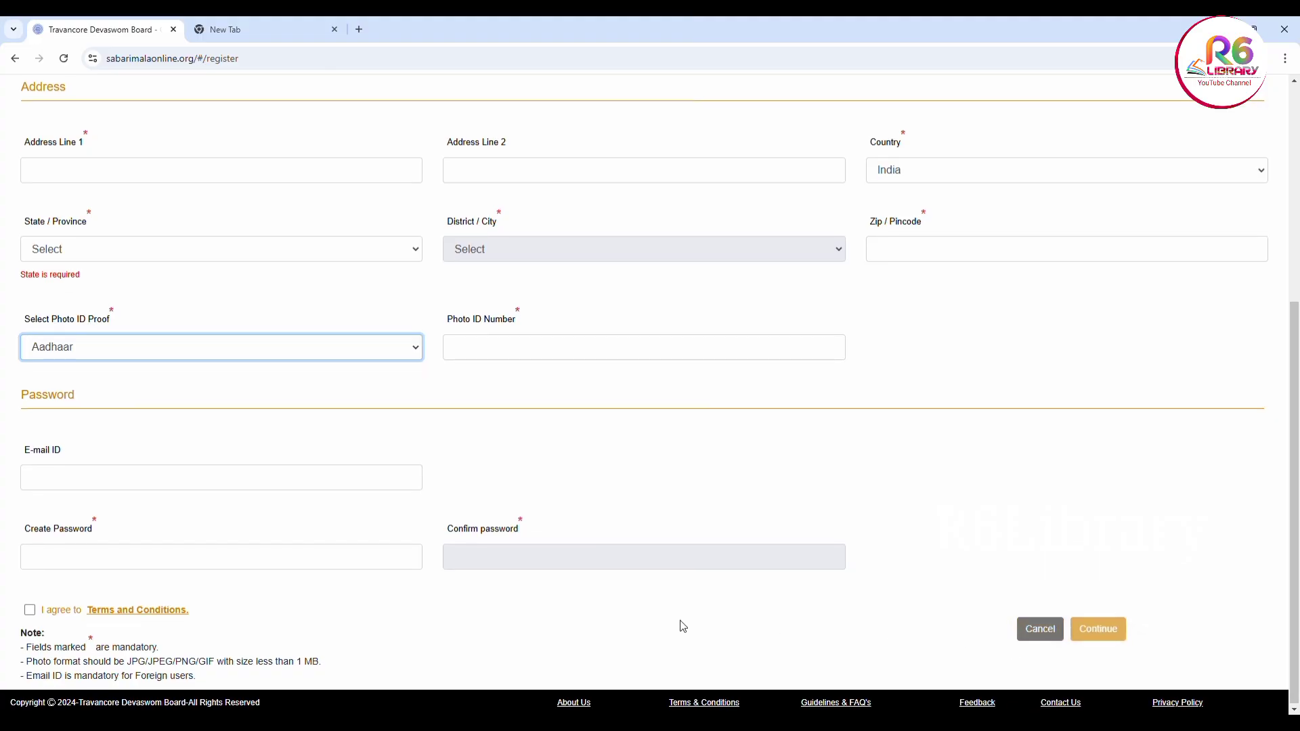
scroll(683, 626, up, 5)
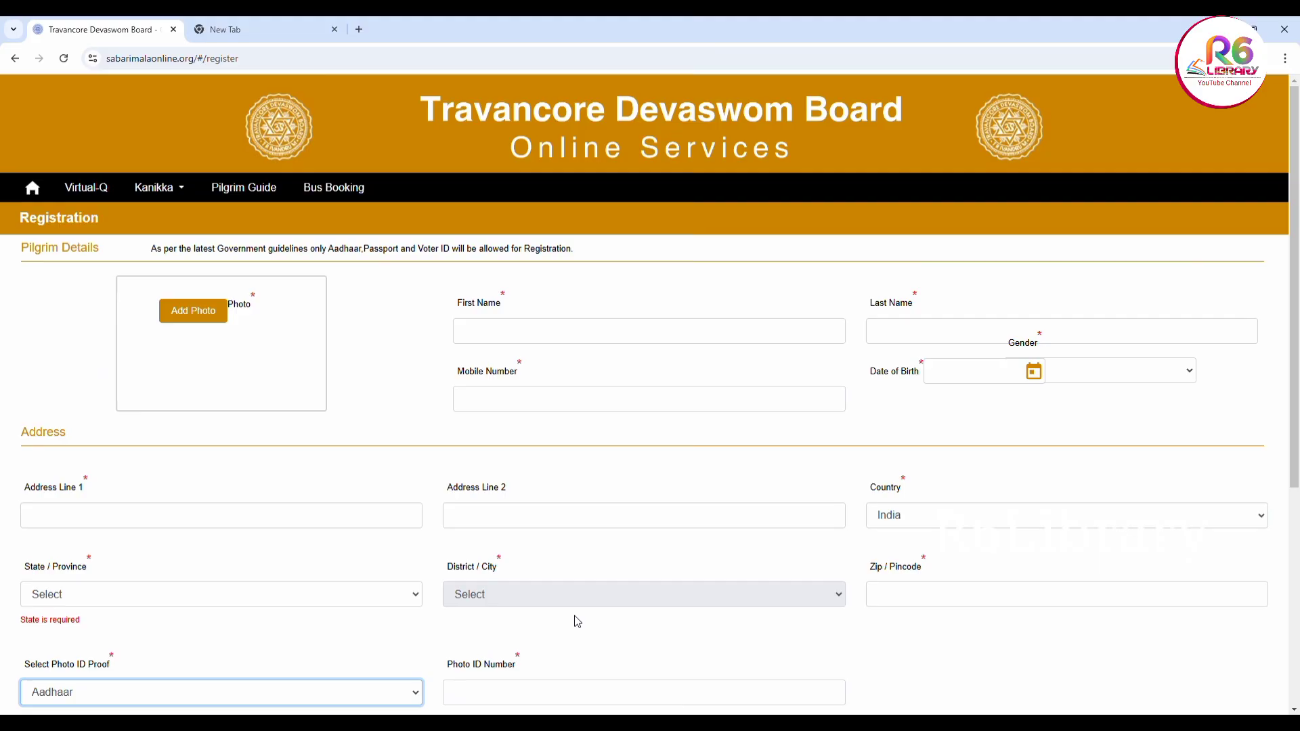
Return to the login page and try signing in with the mobile number and account password
click(13, 59)
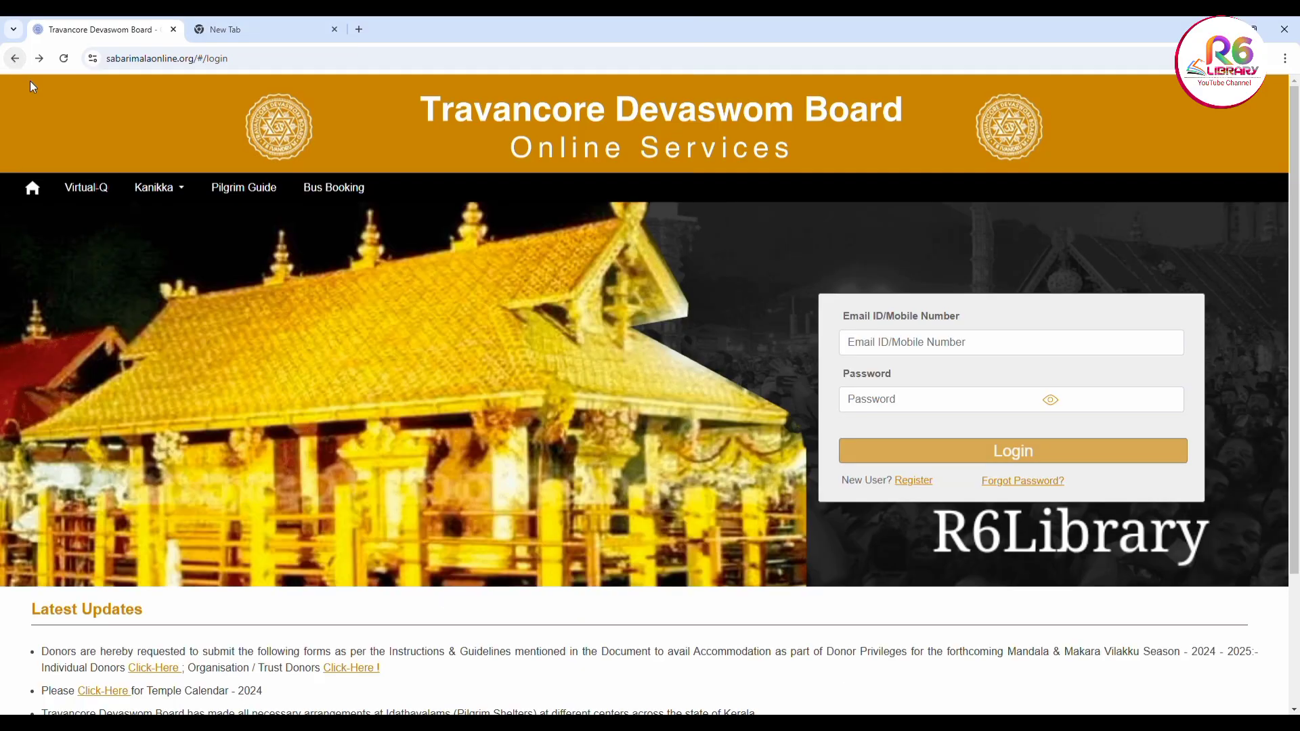
click(947, 344)
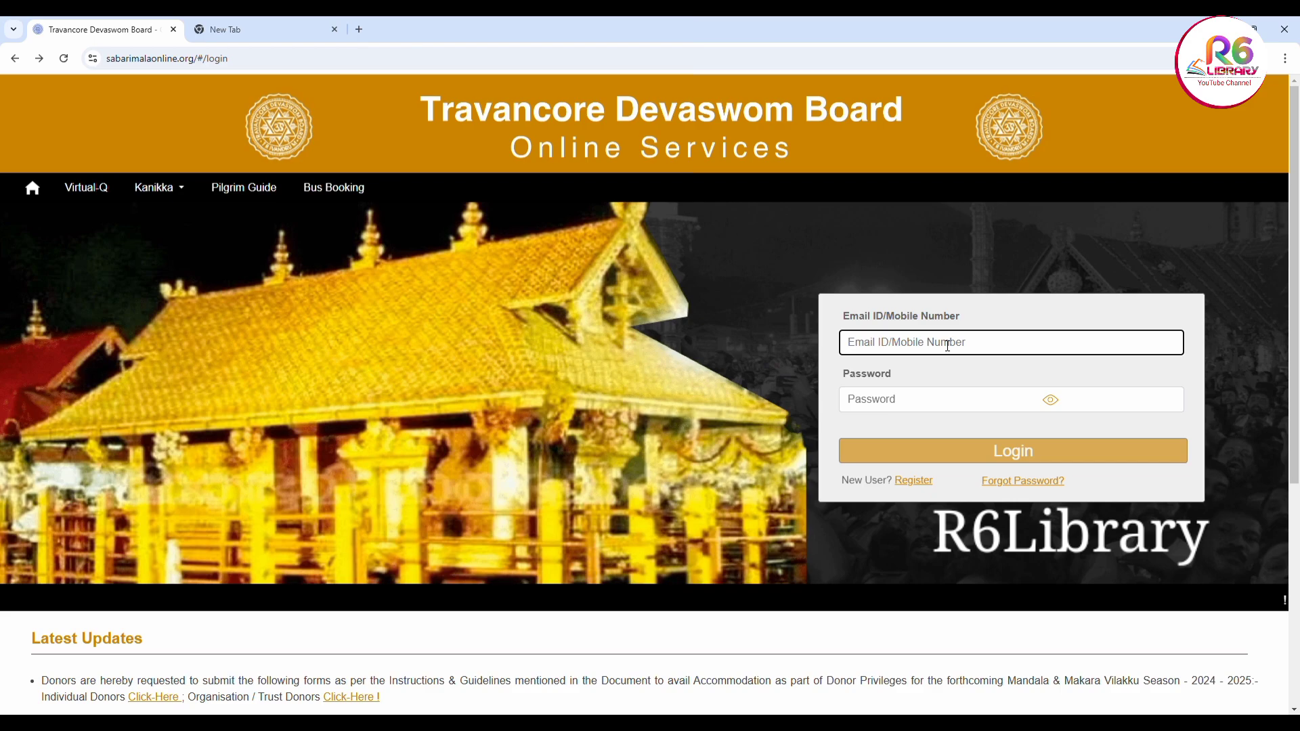
text(9)
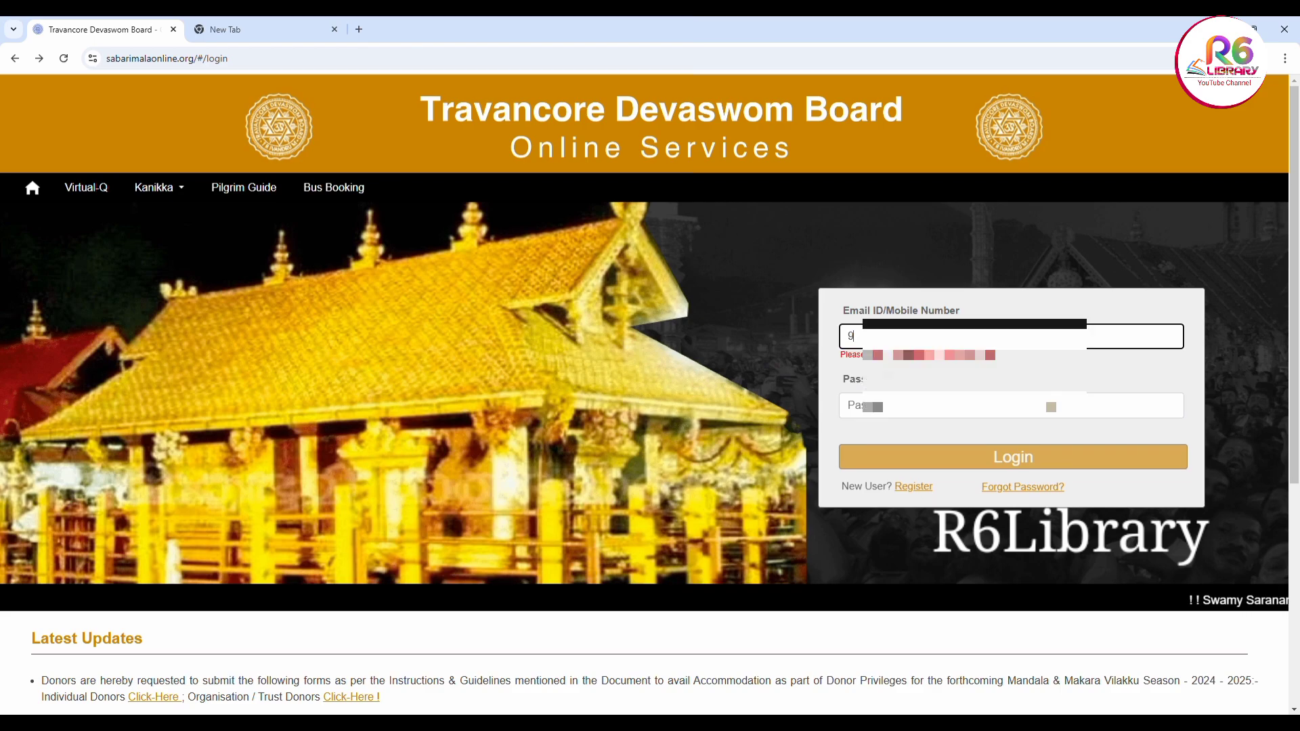
text(50)
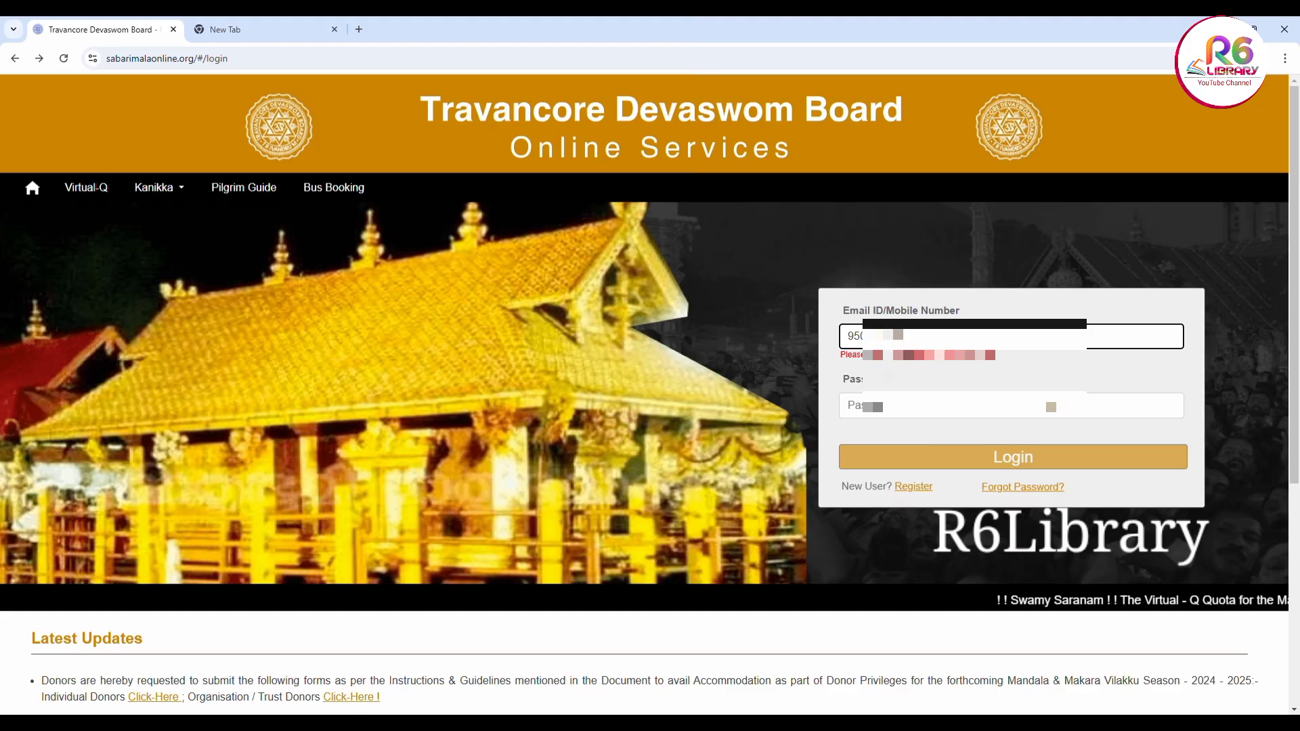
text(0)
click(1011, 399)
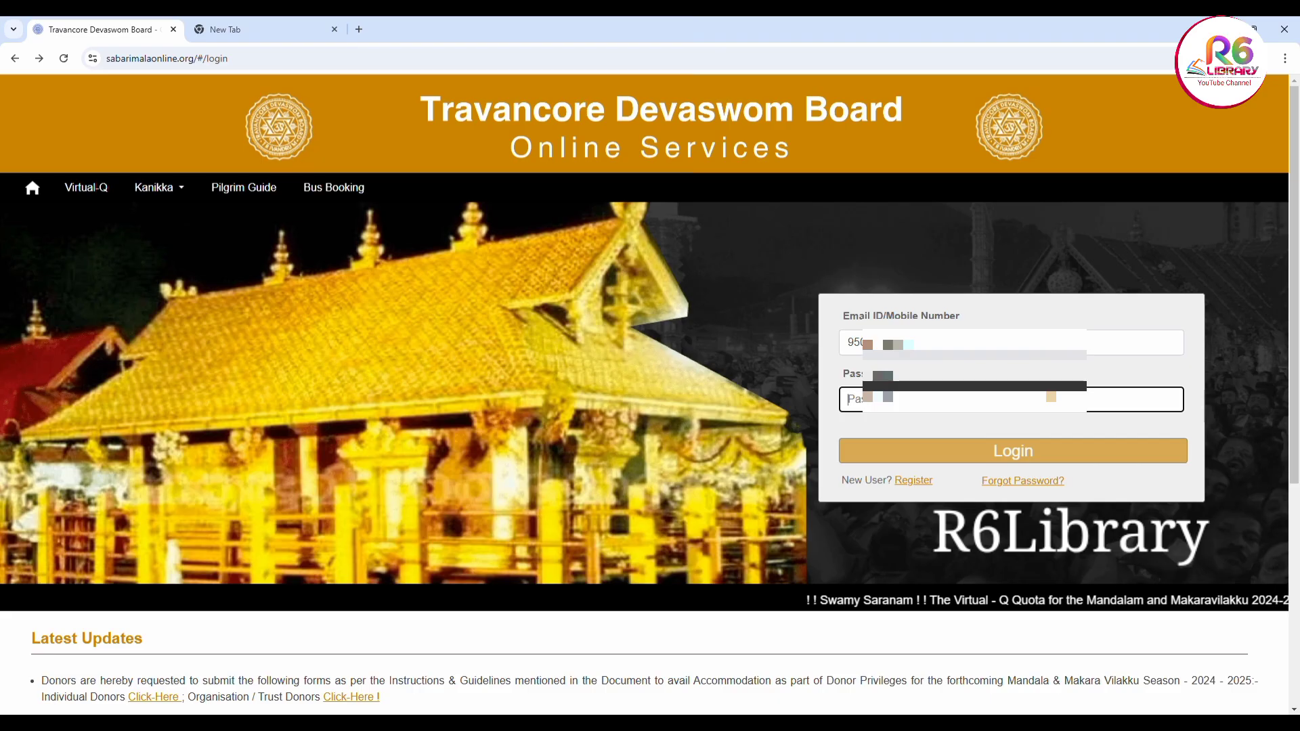
text(•)
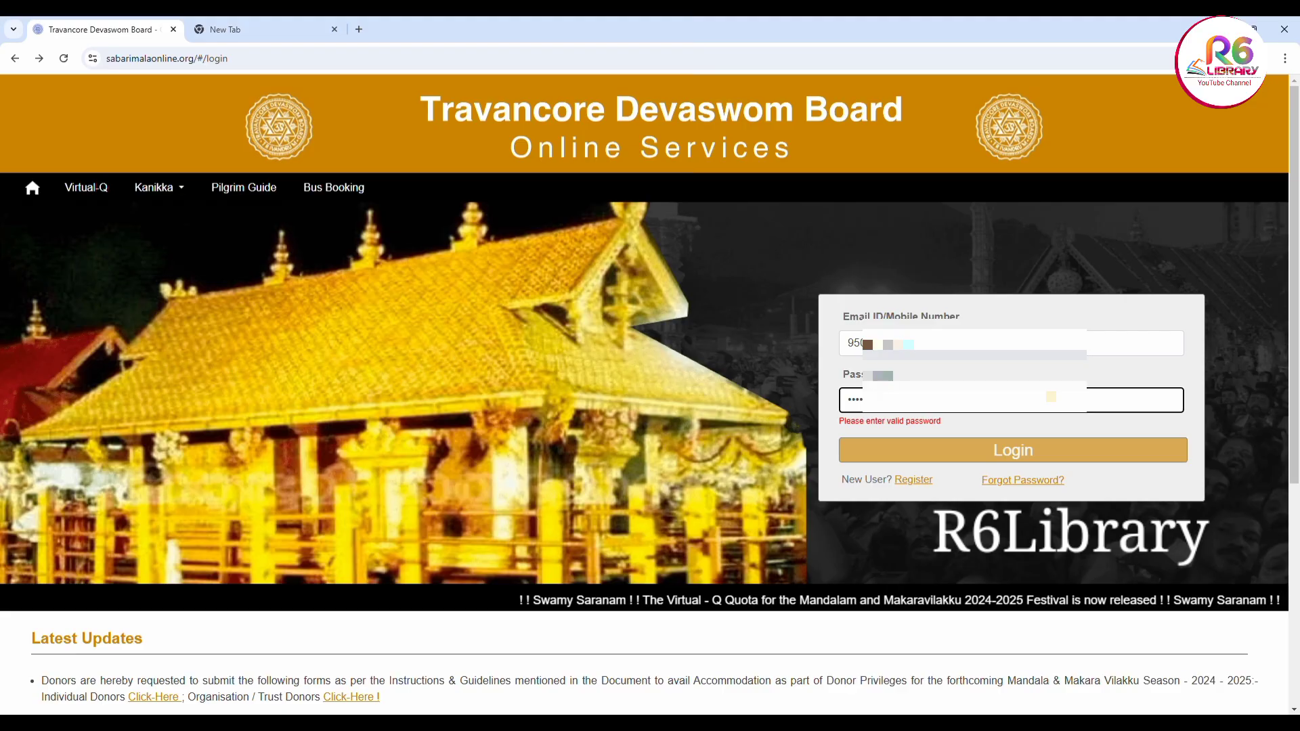
text(•)
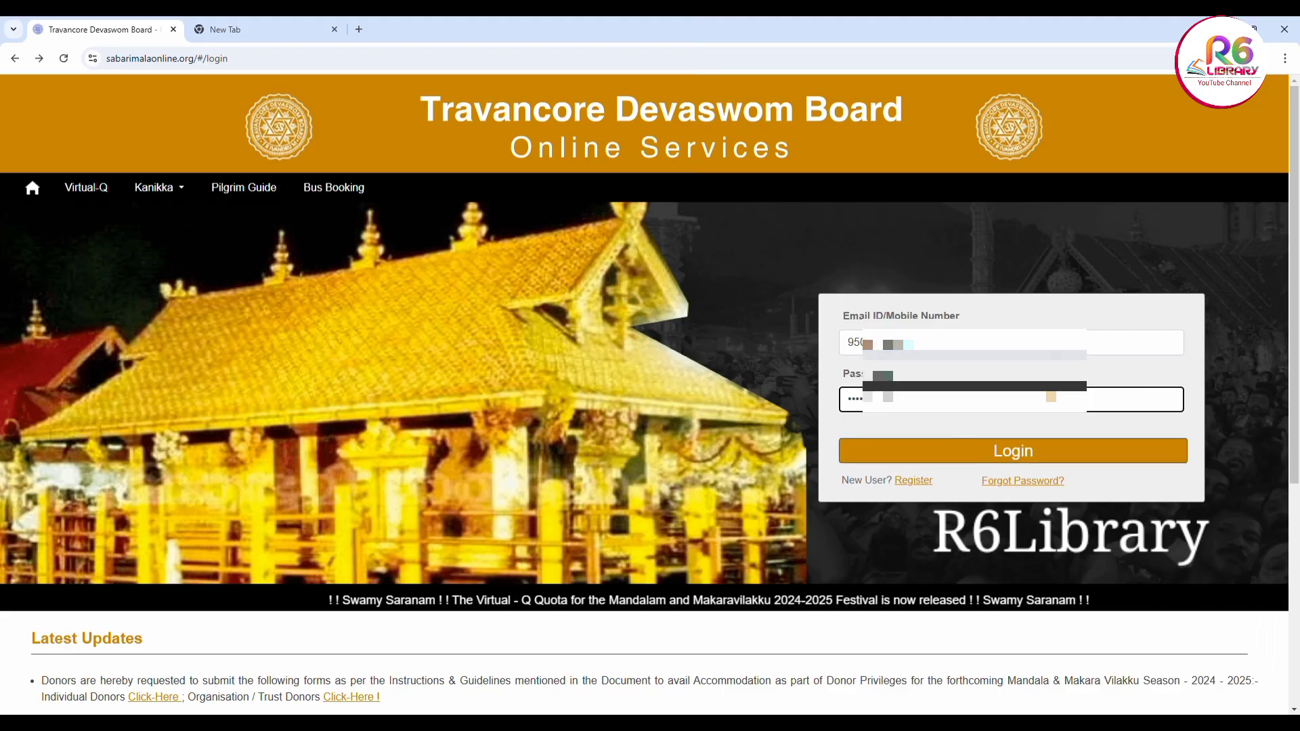
click(992, 457)
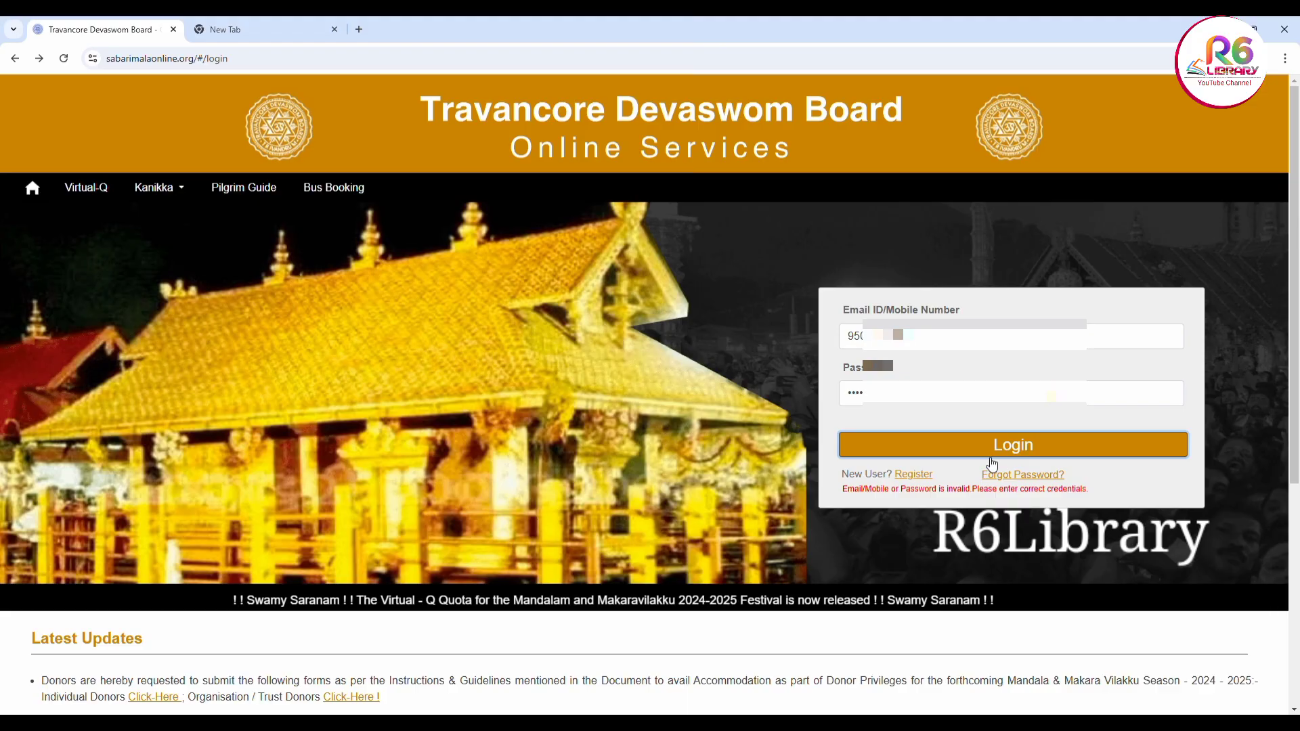
Correct the rejected password and sign in again to reach the Dashboard
key(shift+Tab)
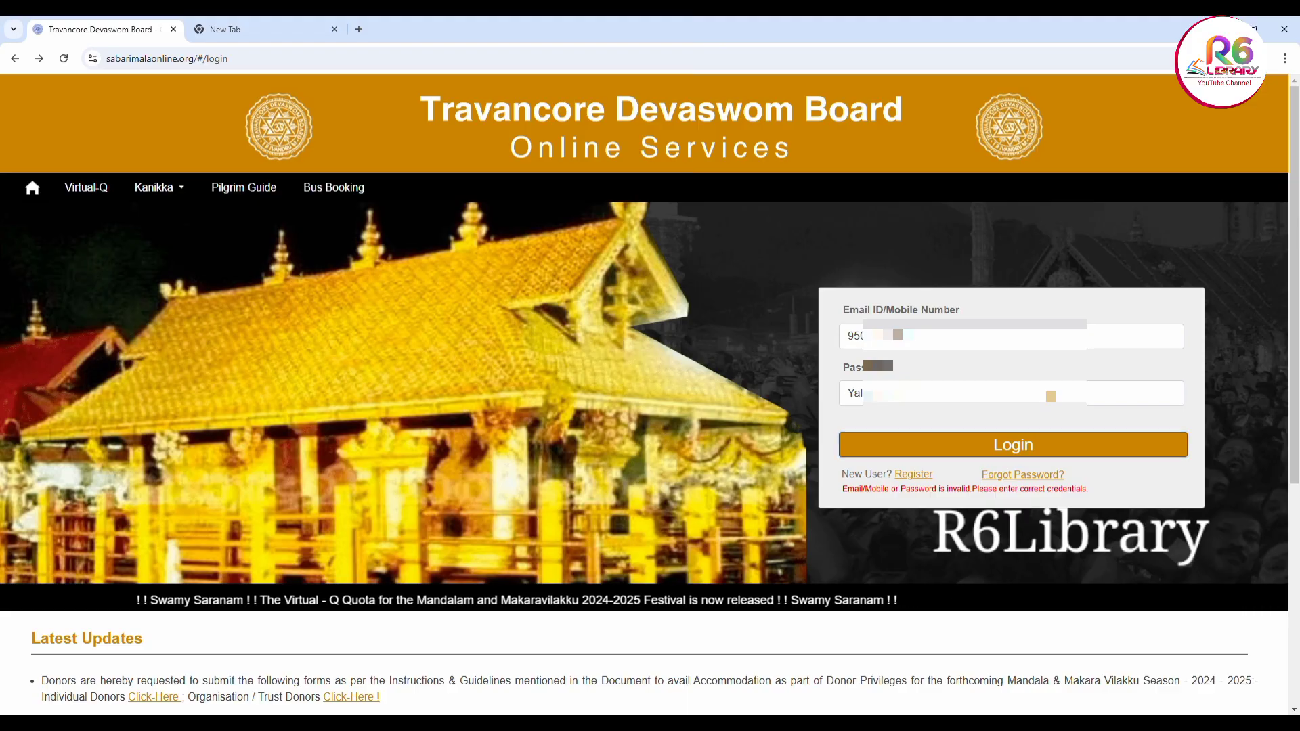
click(1012, 393)
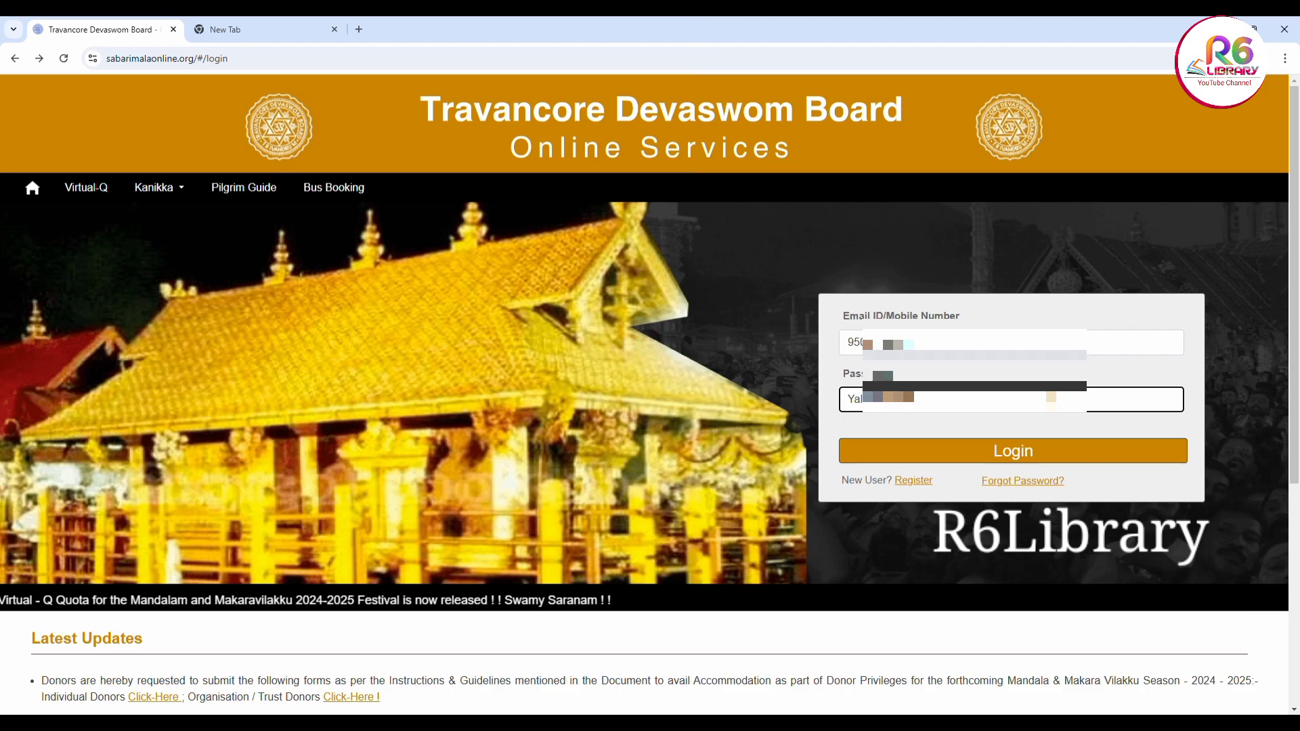
click(951, 448)
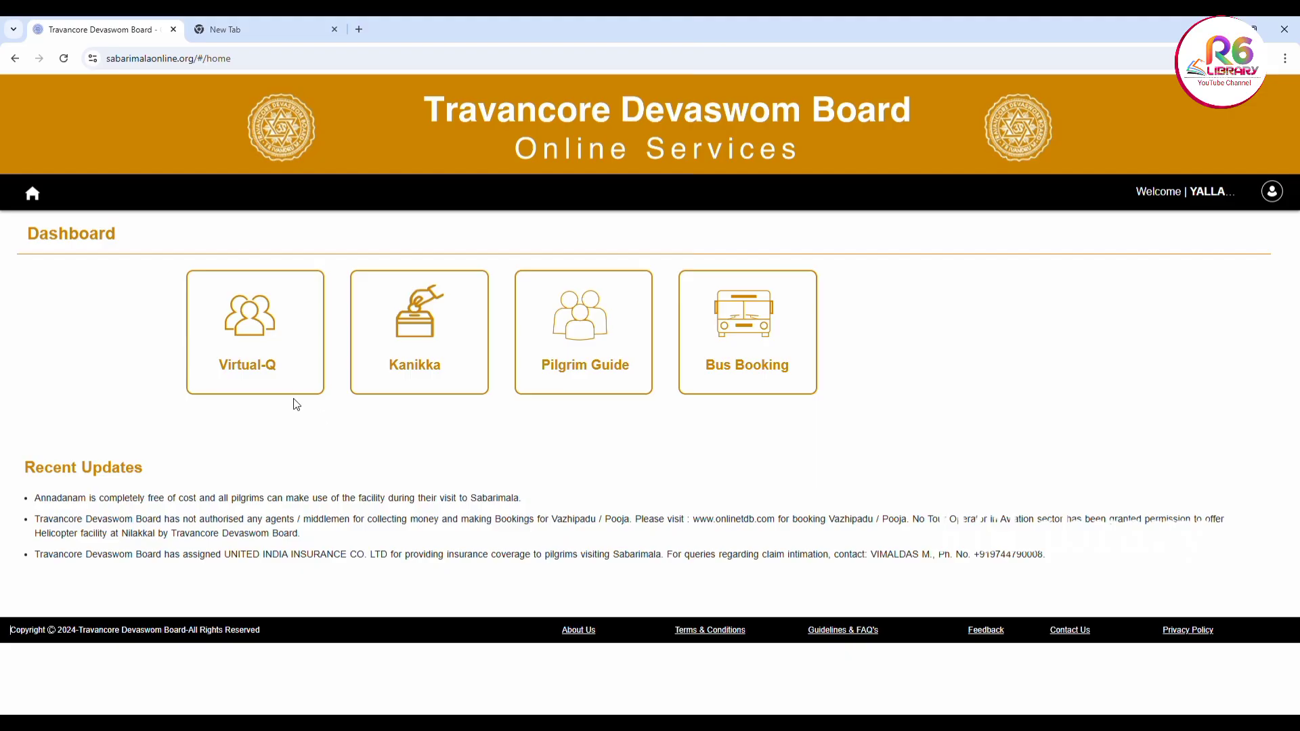
Open the Virtual-Q booking form and pick 1 January 2025 as the darshan date in the calendar
click(266, 377)
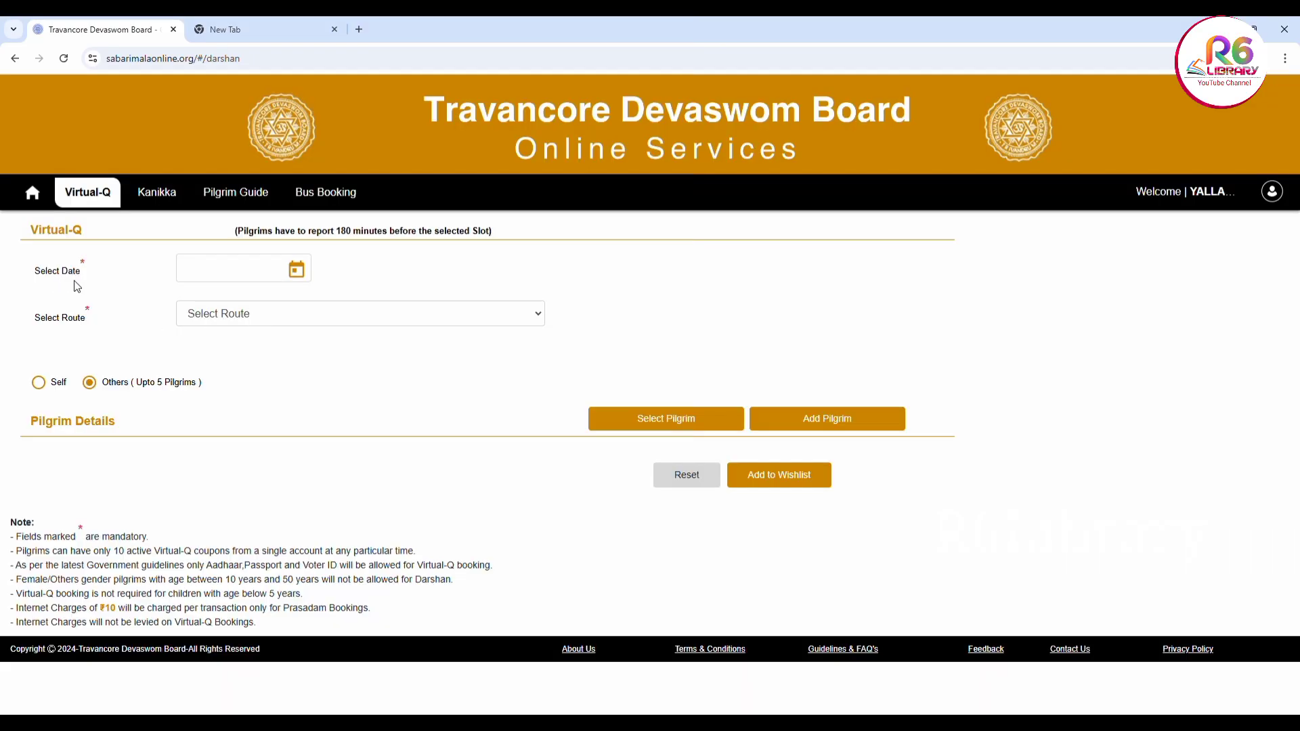
click(297, 271)
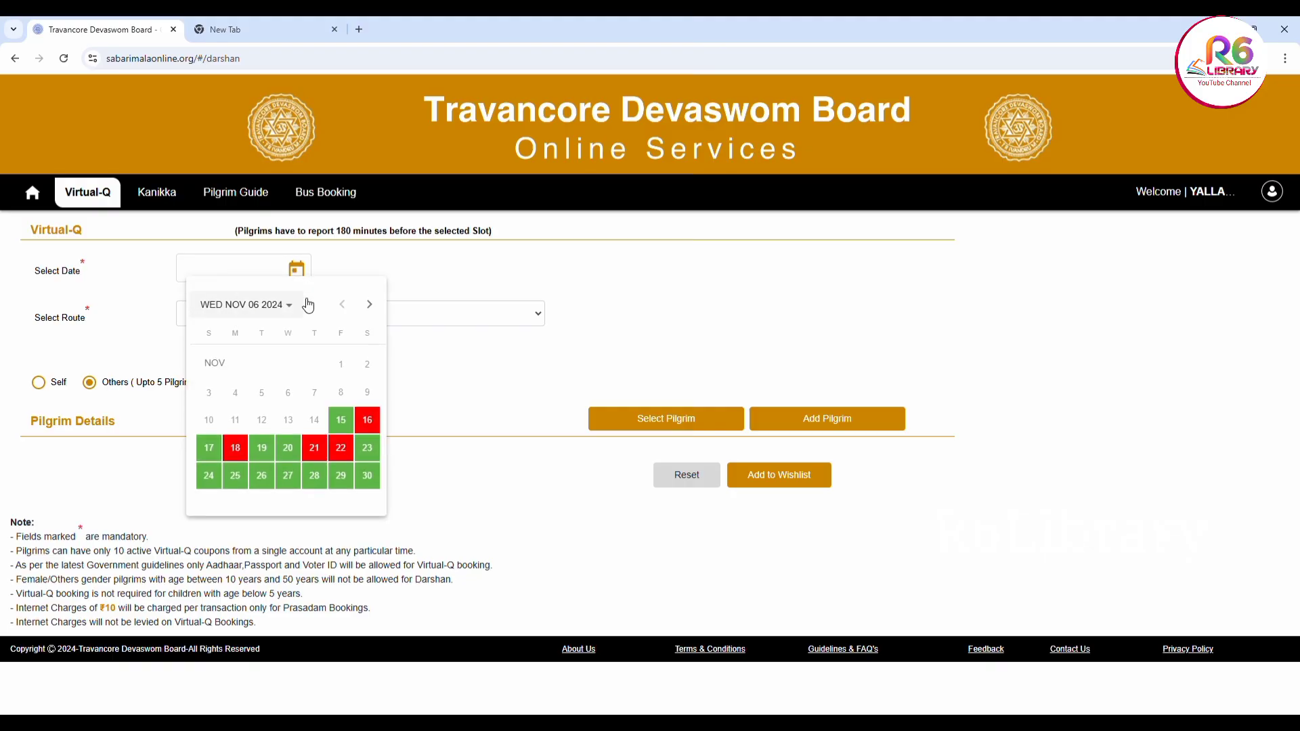
click(370, 305)
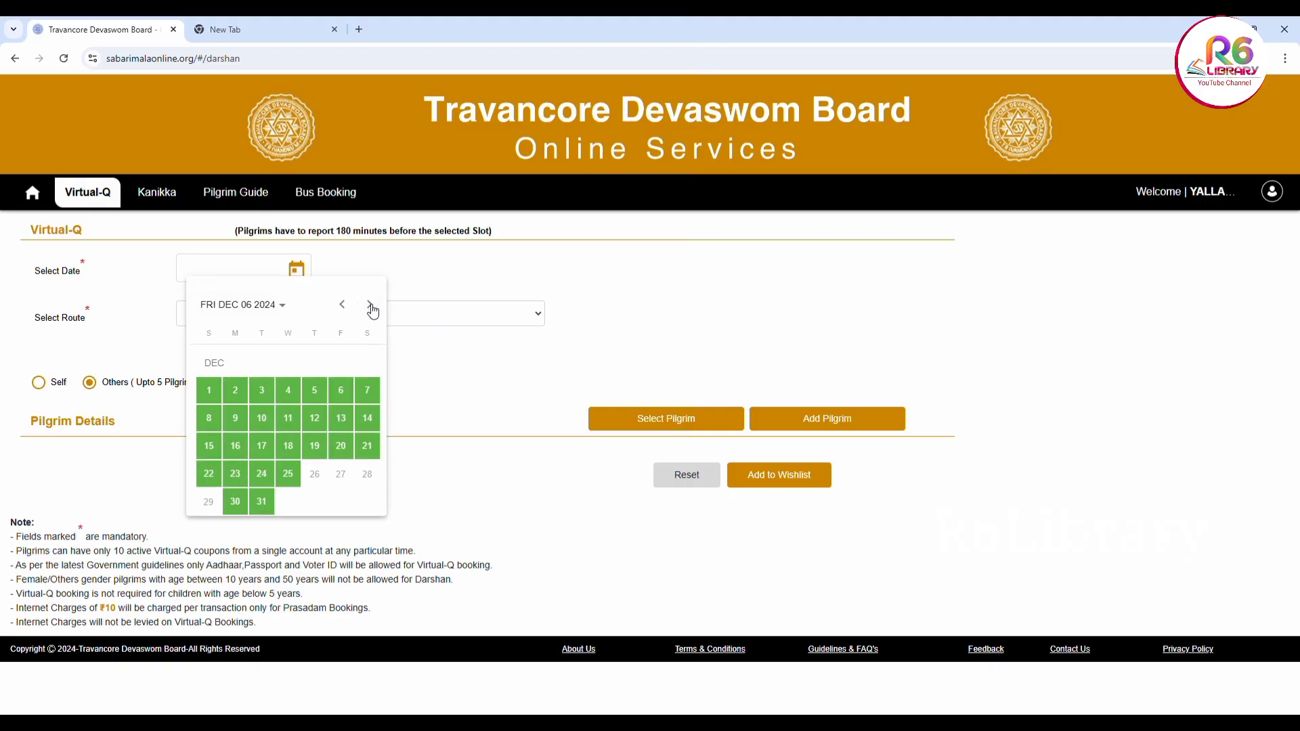
click(369, 306)
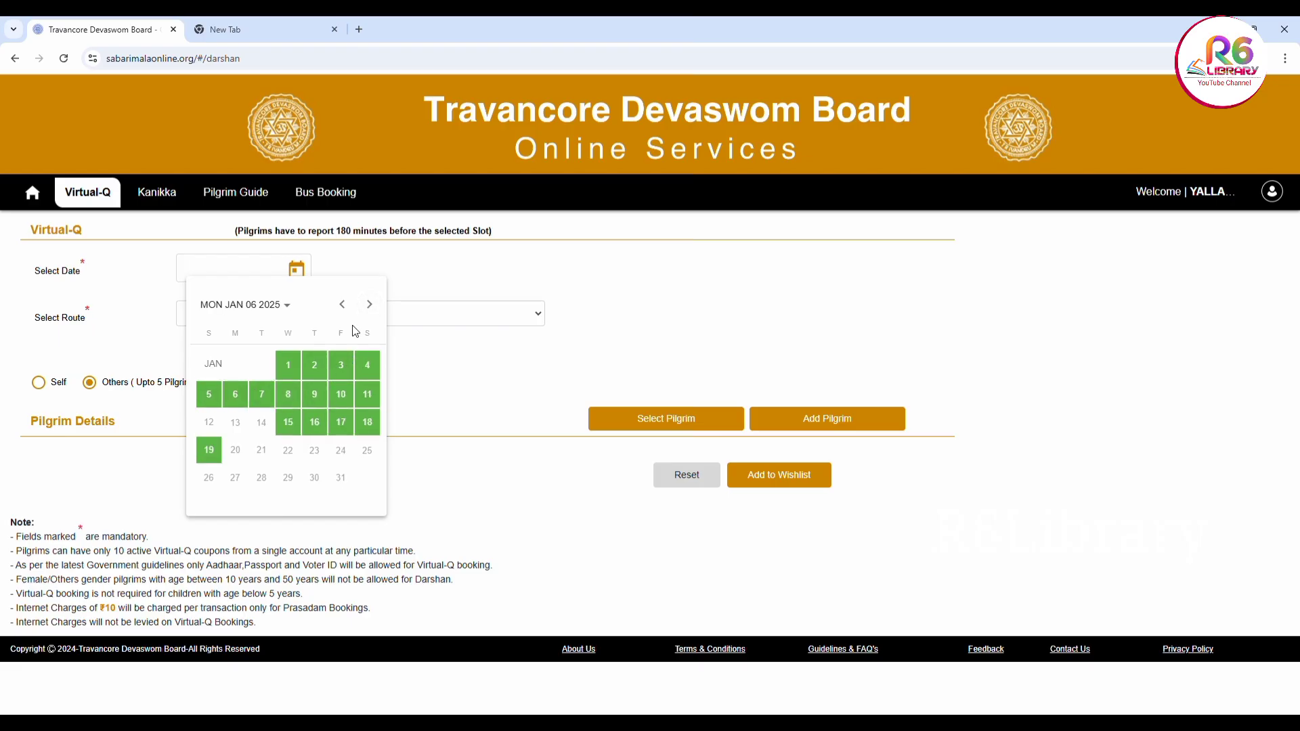
click(342, 306)
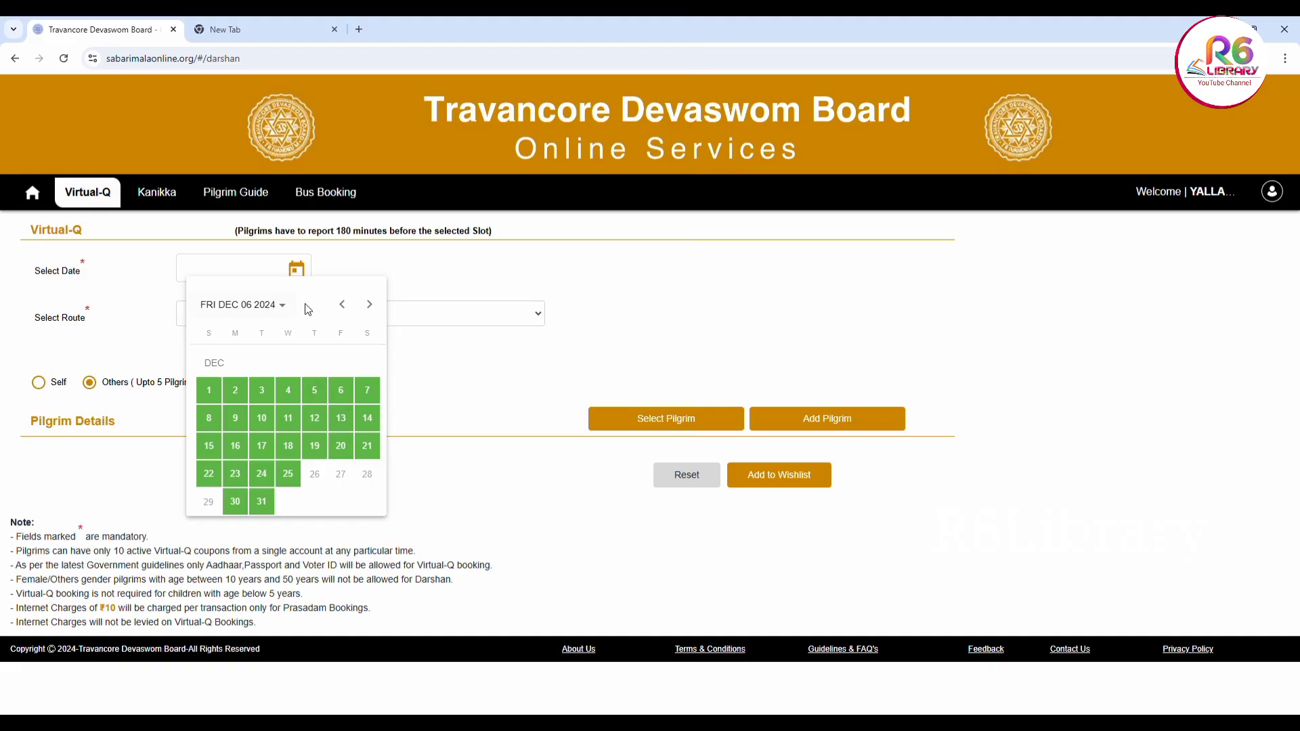
click(343, 305)
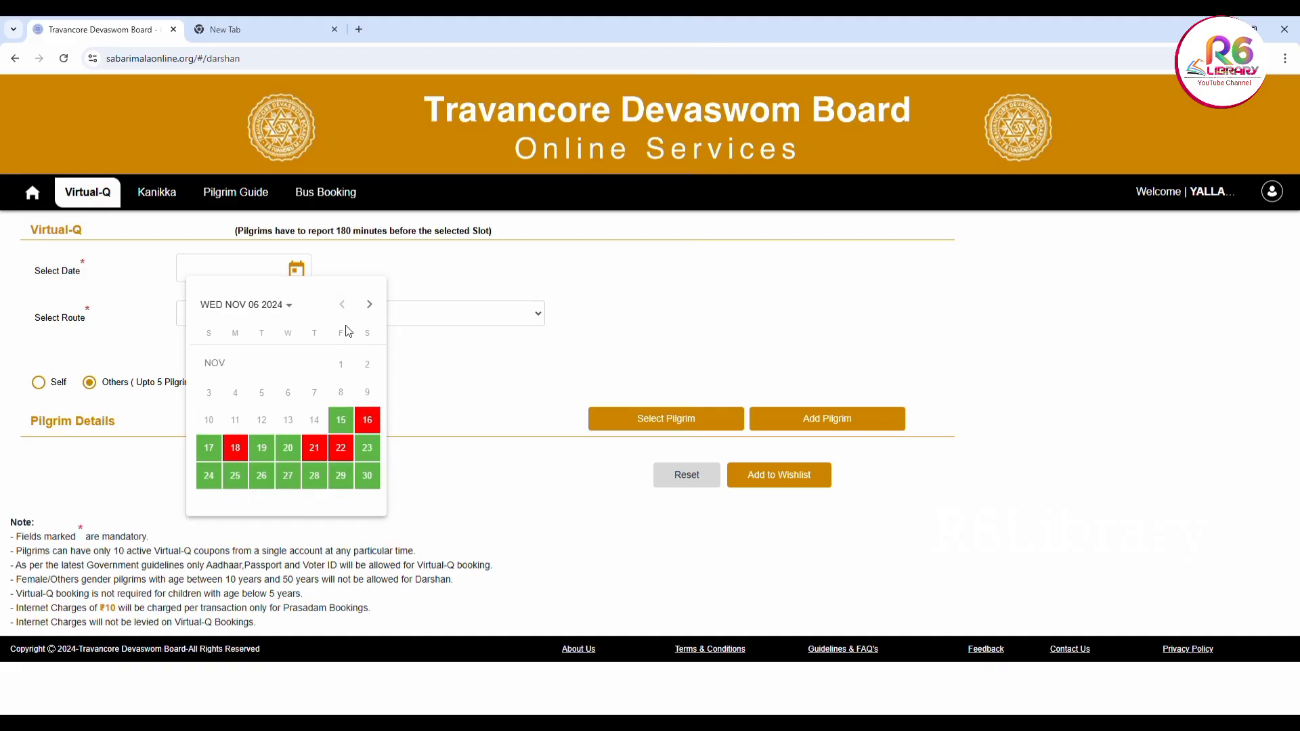
click(369, 305)
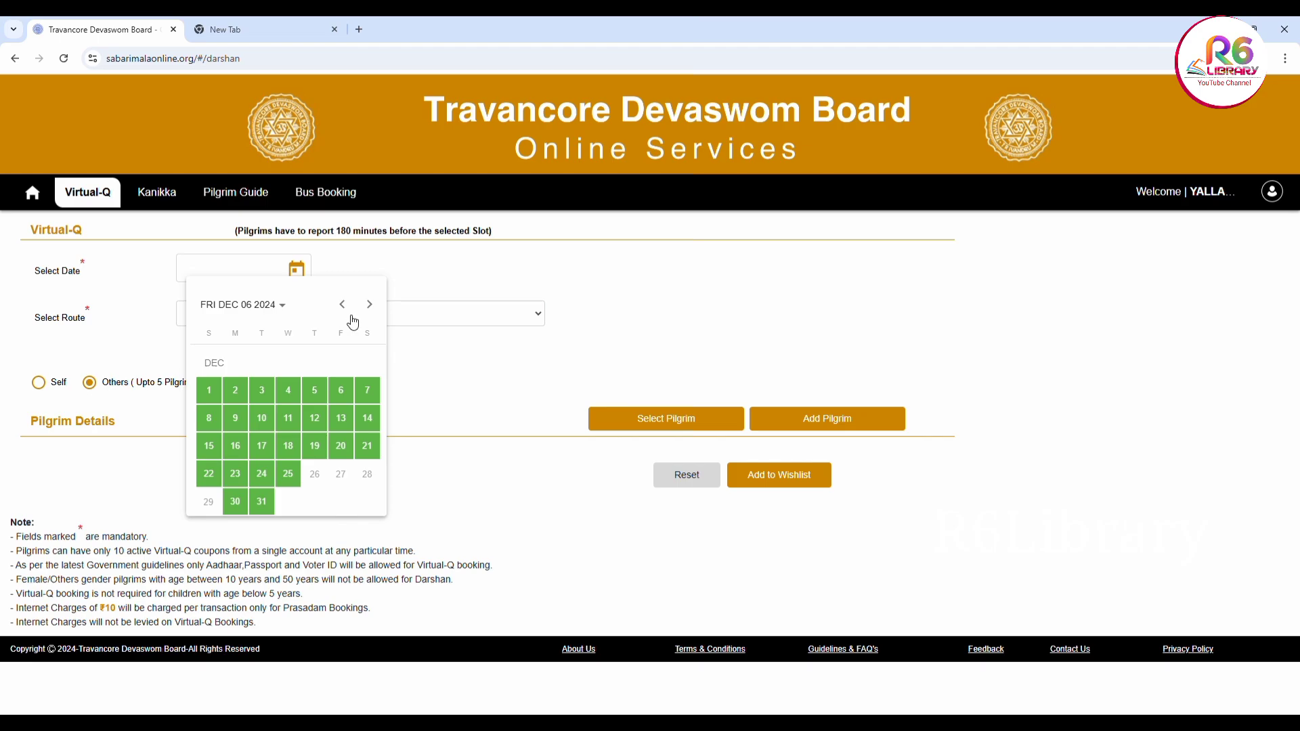
click(369, 305)
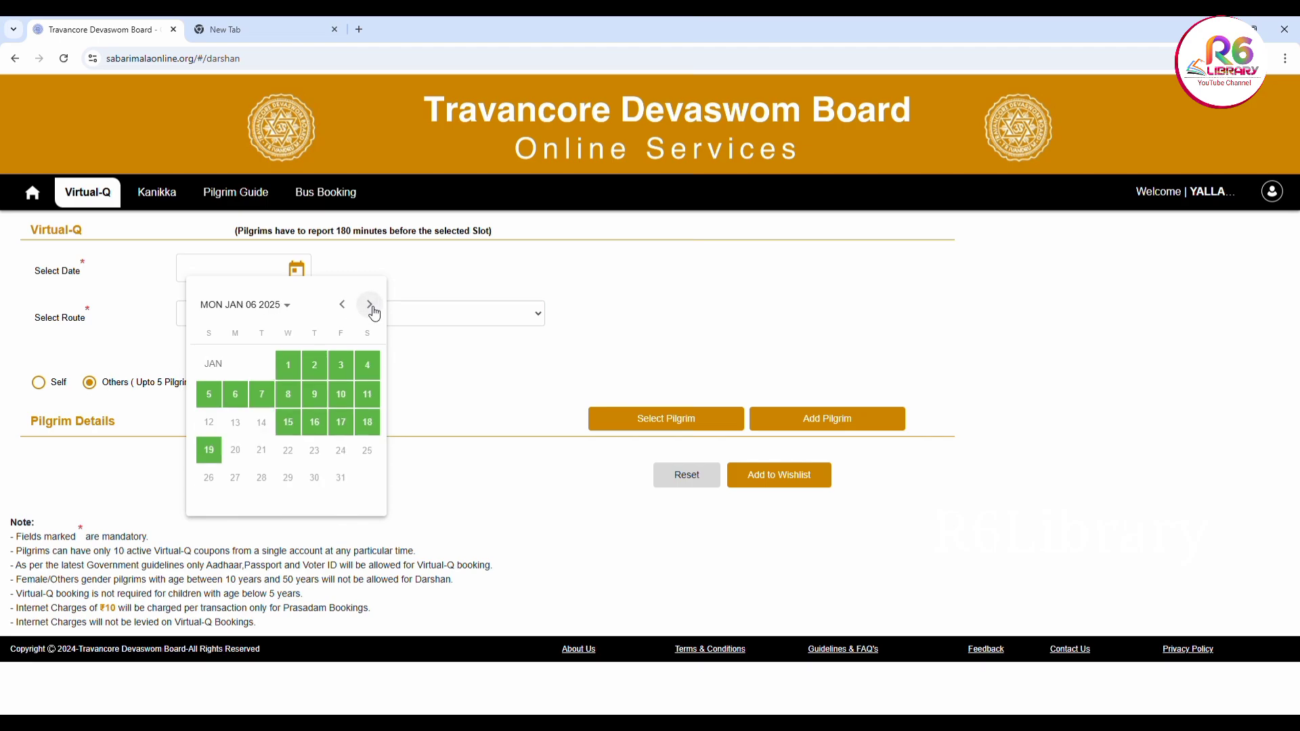
click(288, 366)
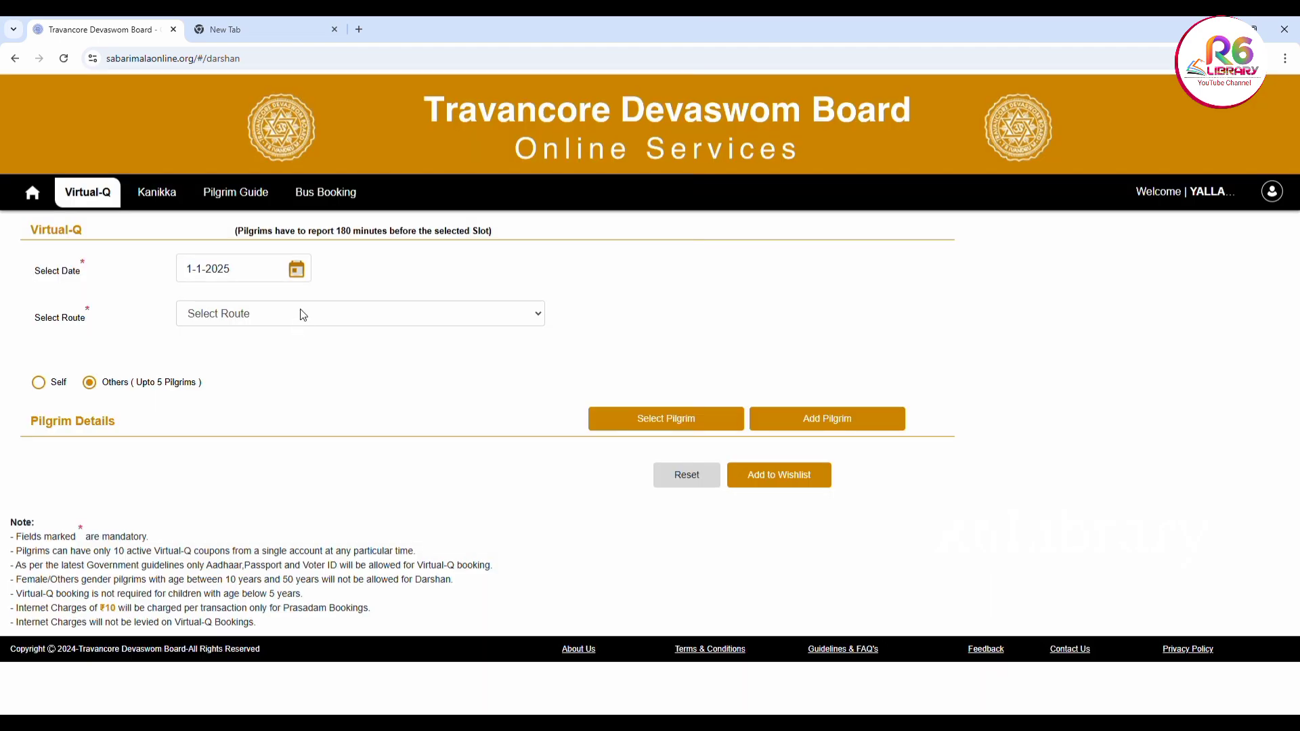
click(298, 277)
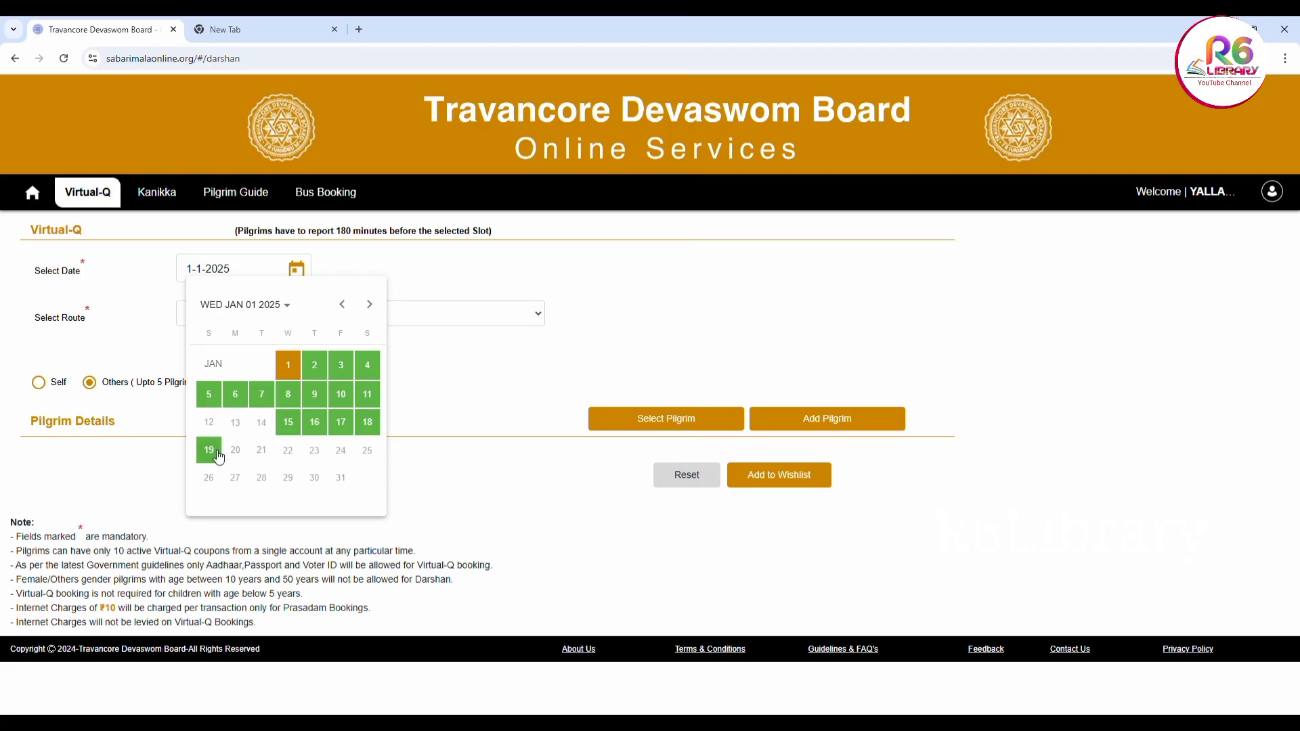
click(297, 271)
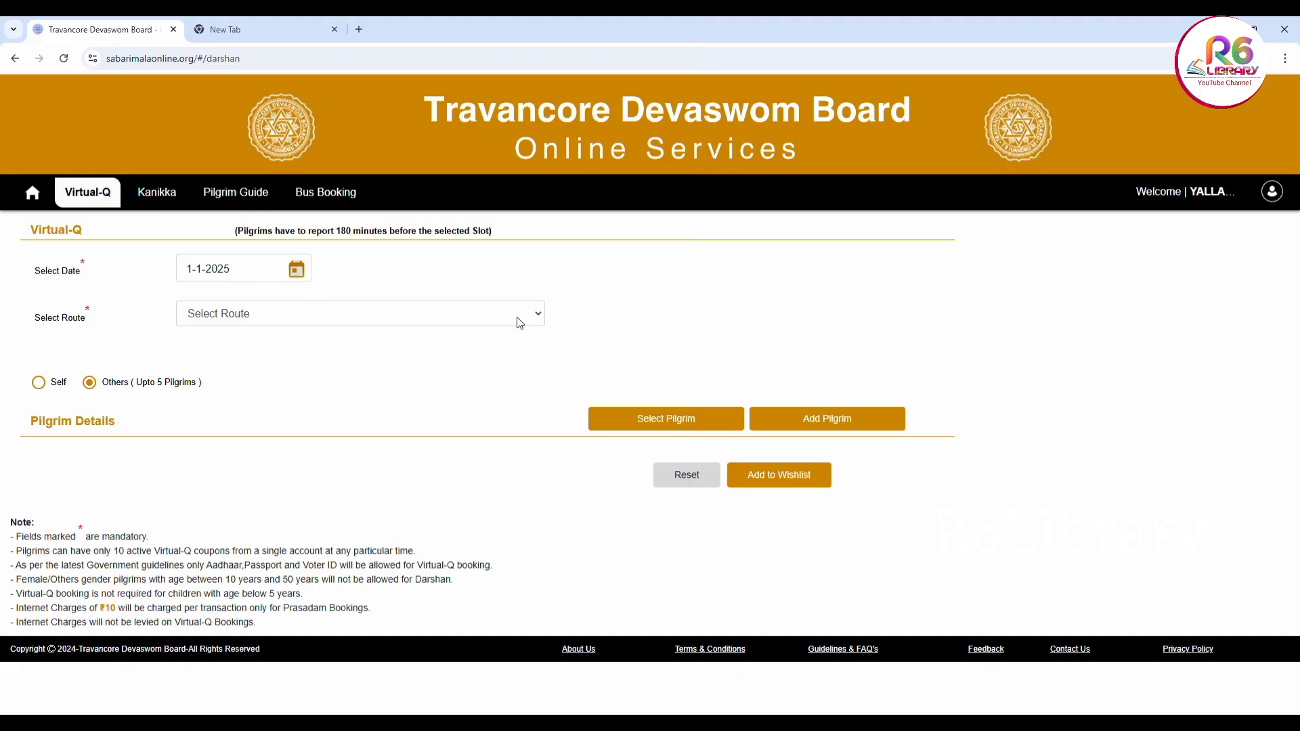
Choose the Pamba - Marakkoottam - 4 Kms route and the 20:00 - 21:00 darshan slot
click(542, 320)
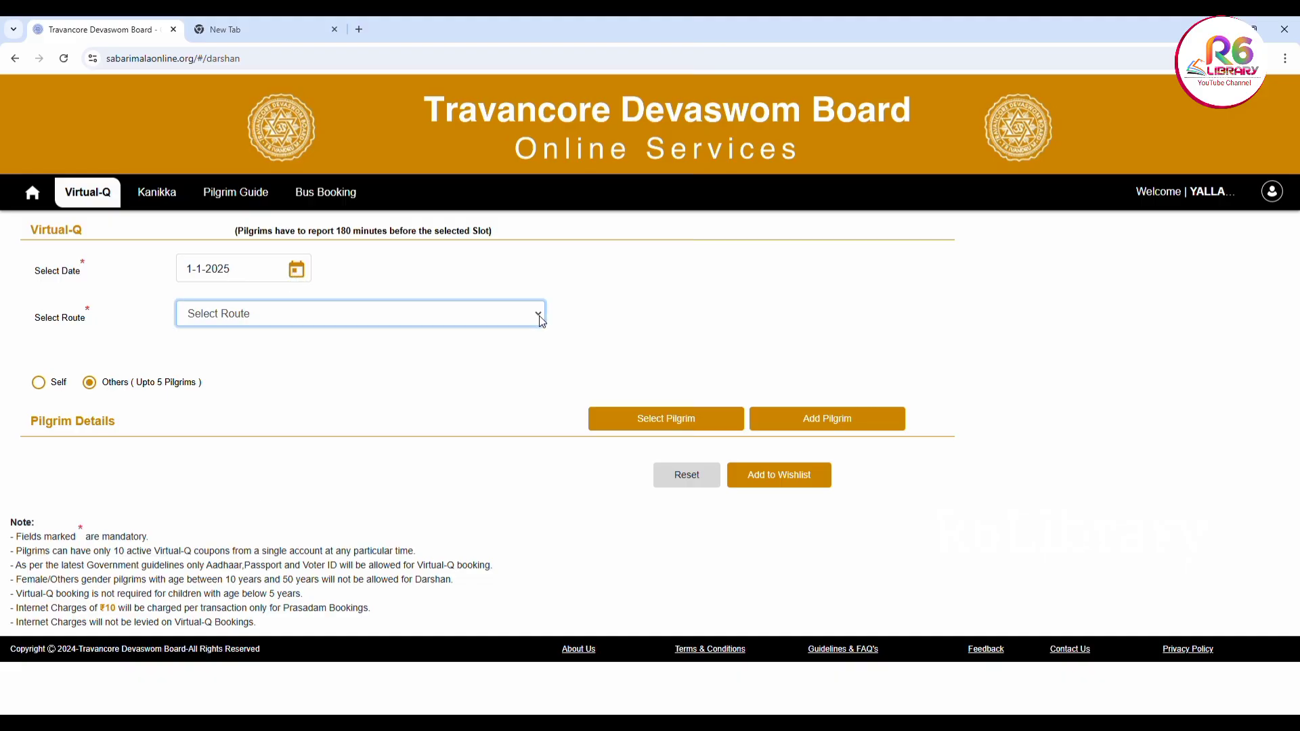
click(525, 364)
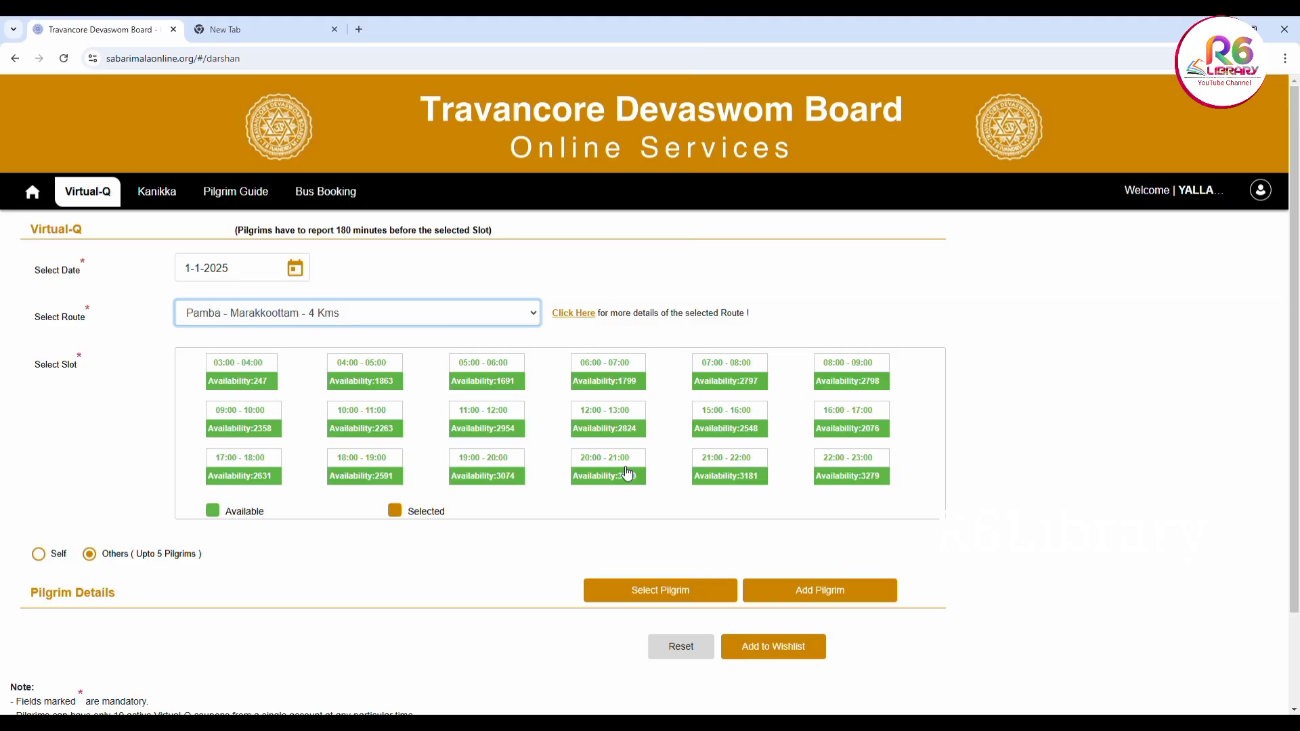
click(628, 474)
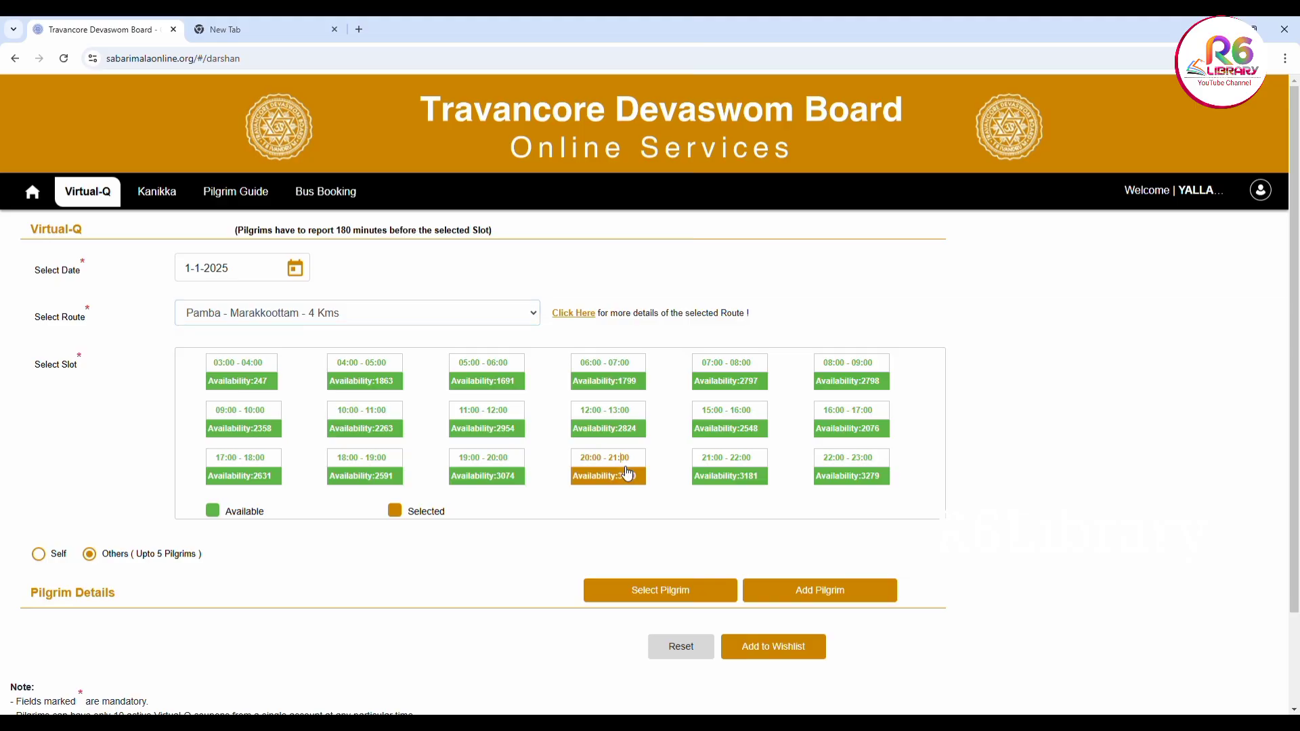
scroll(296, 545, down, 3)
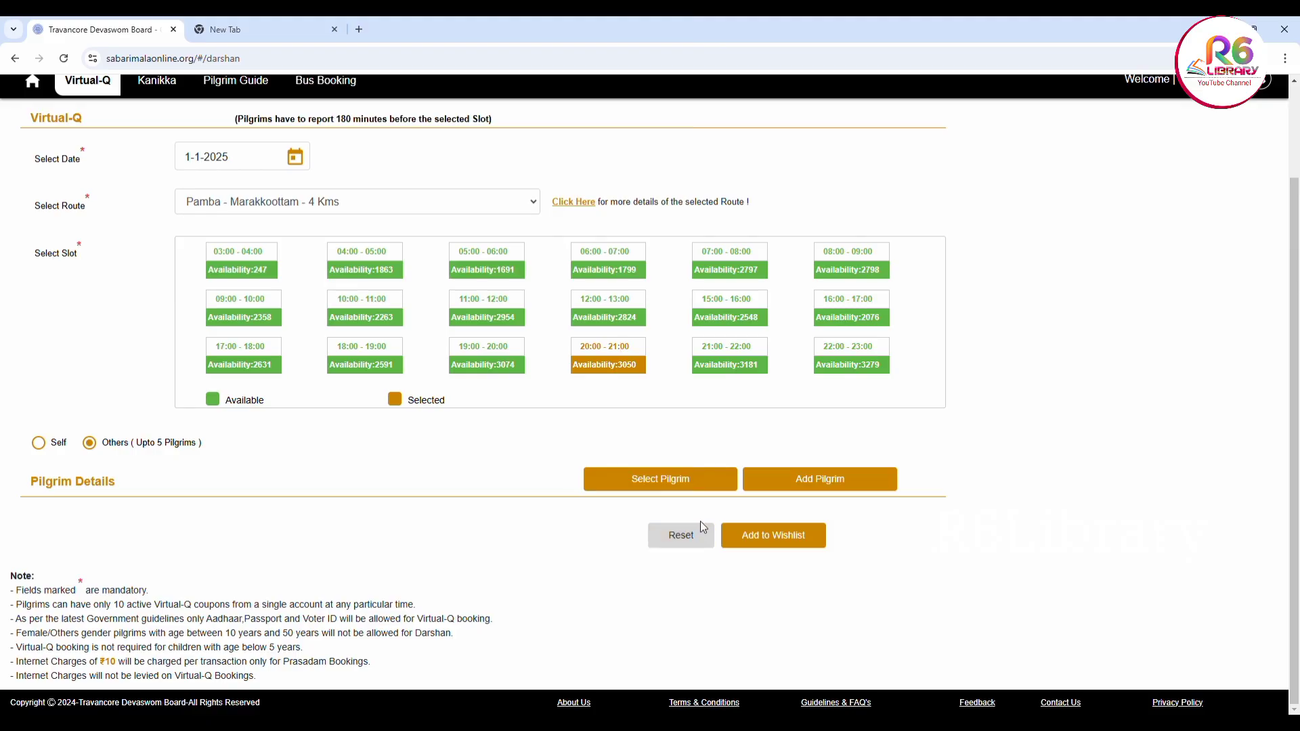
click(771, 482)
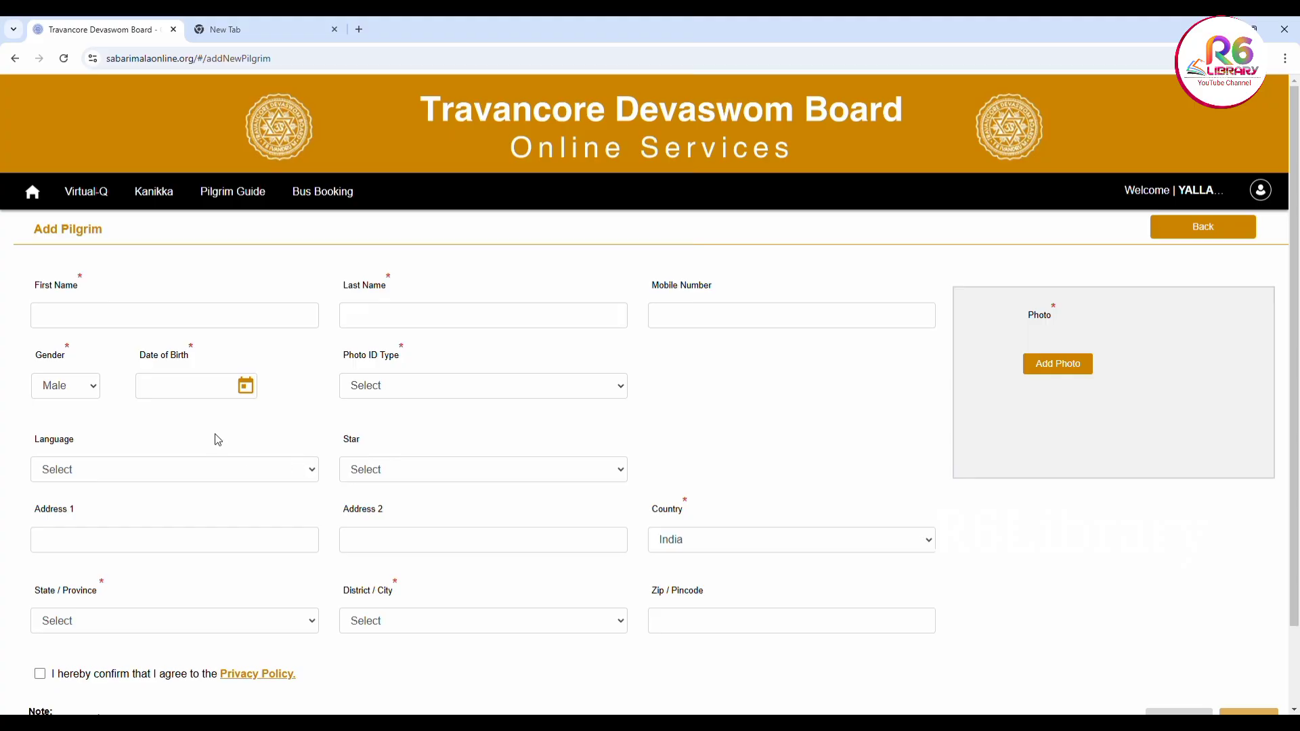
click(627, 397)
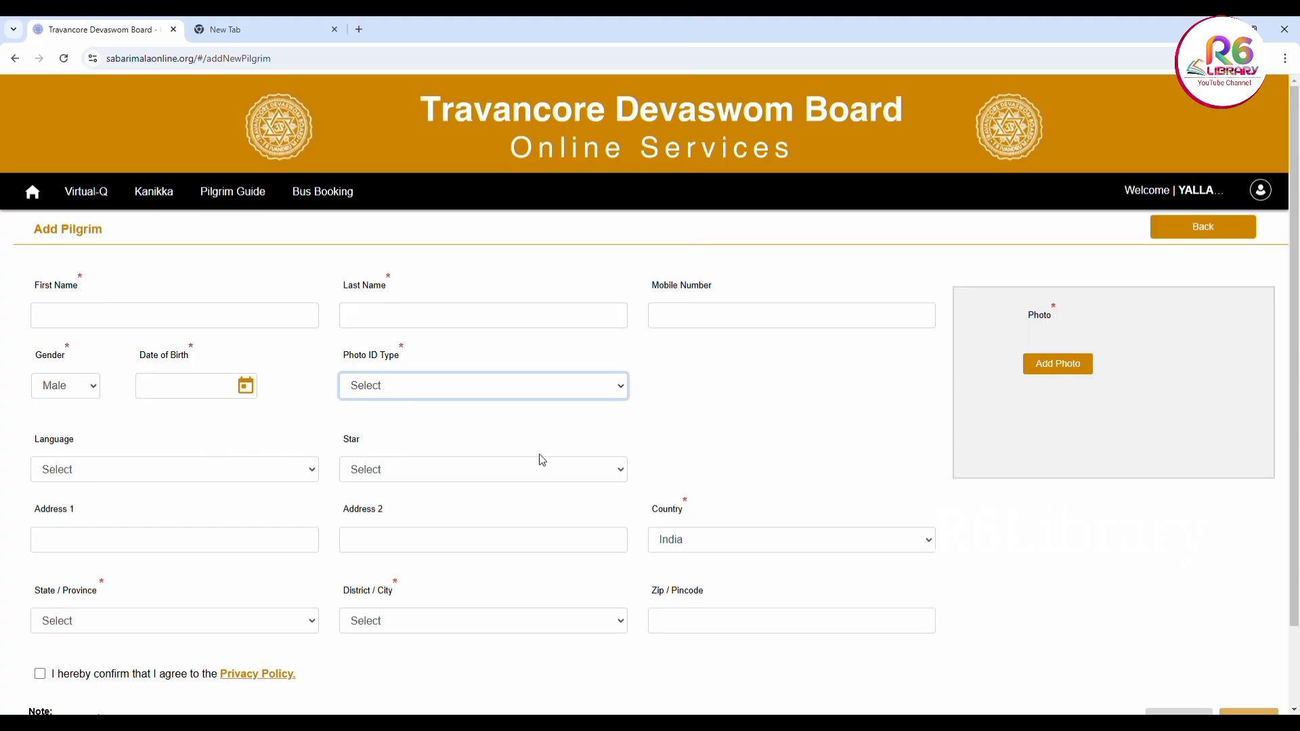
click(278, 442)
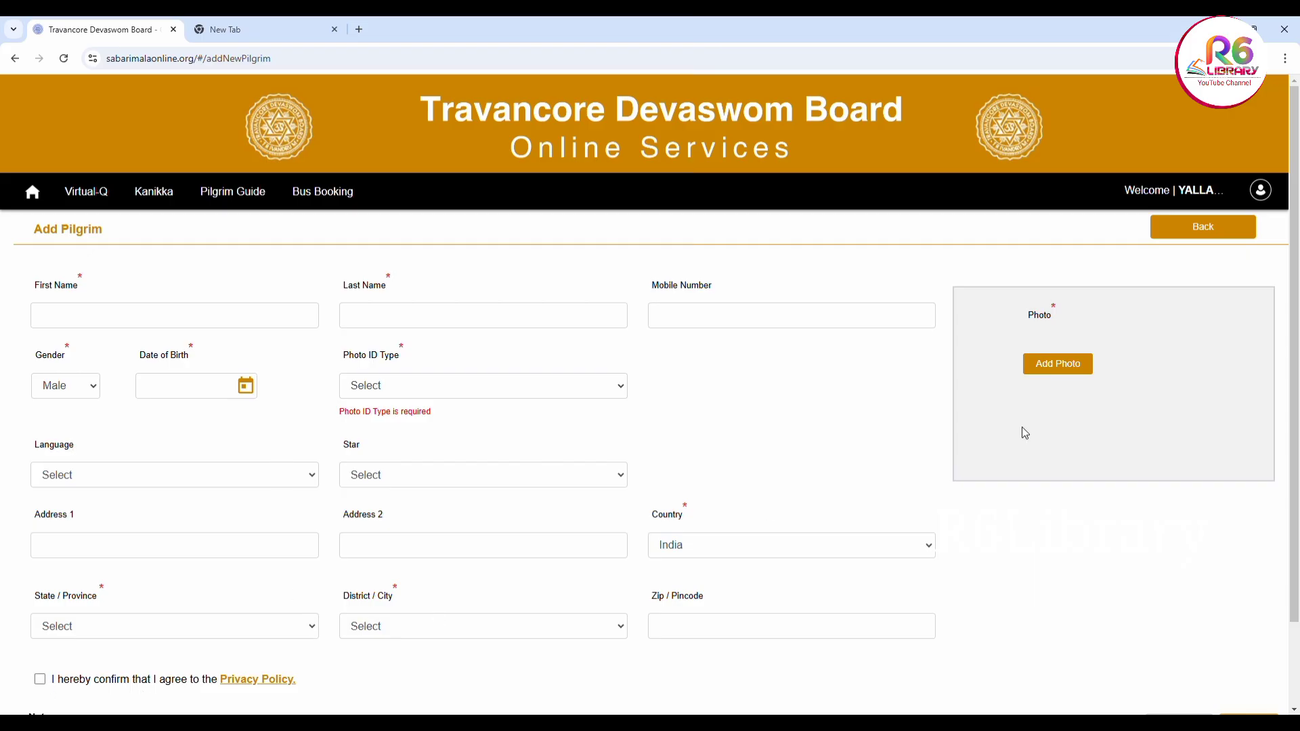
click(1177, 234)
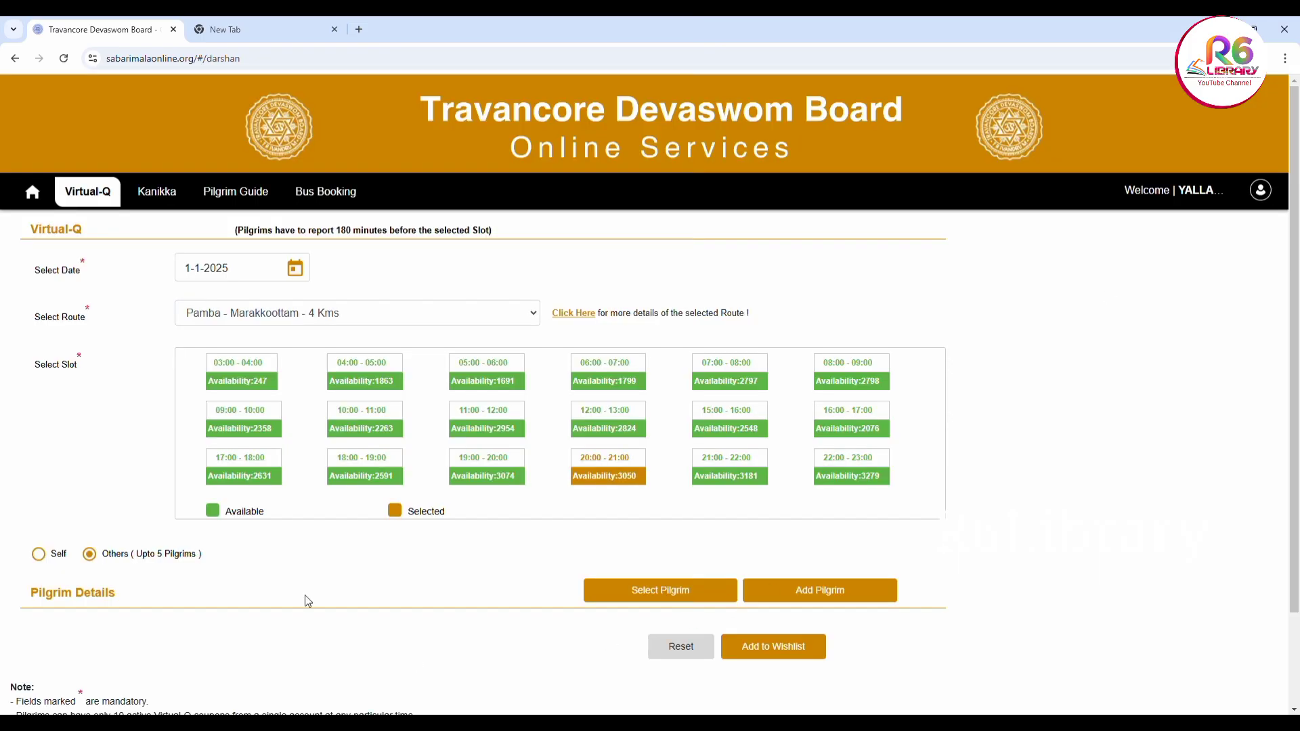
Book for Self and review the Pilgrim Details and Prasadam Details tables below
click(39, 556)
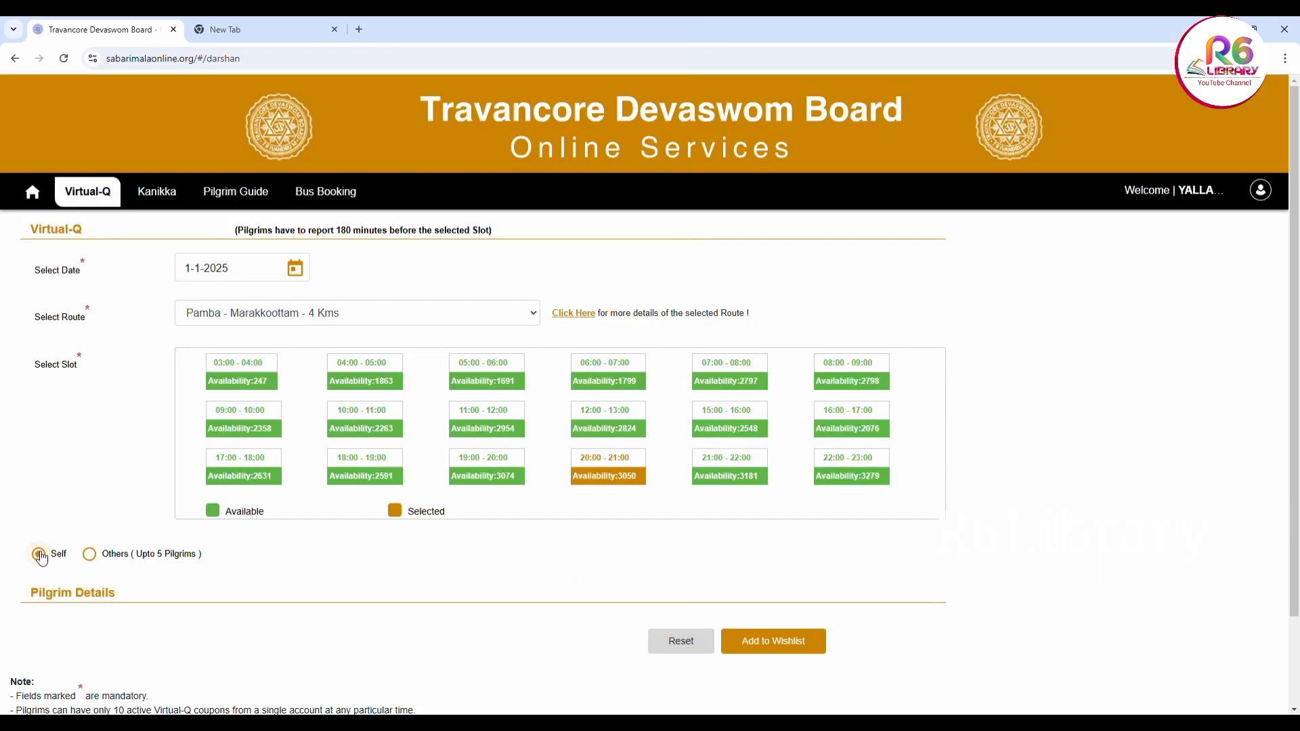
scroll(369, 619, down, 2)
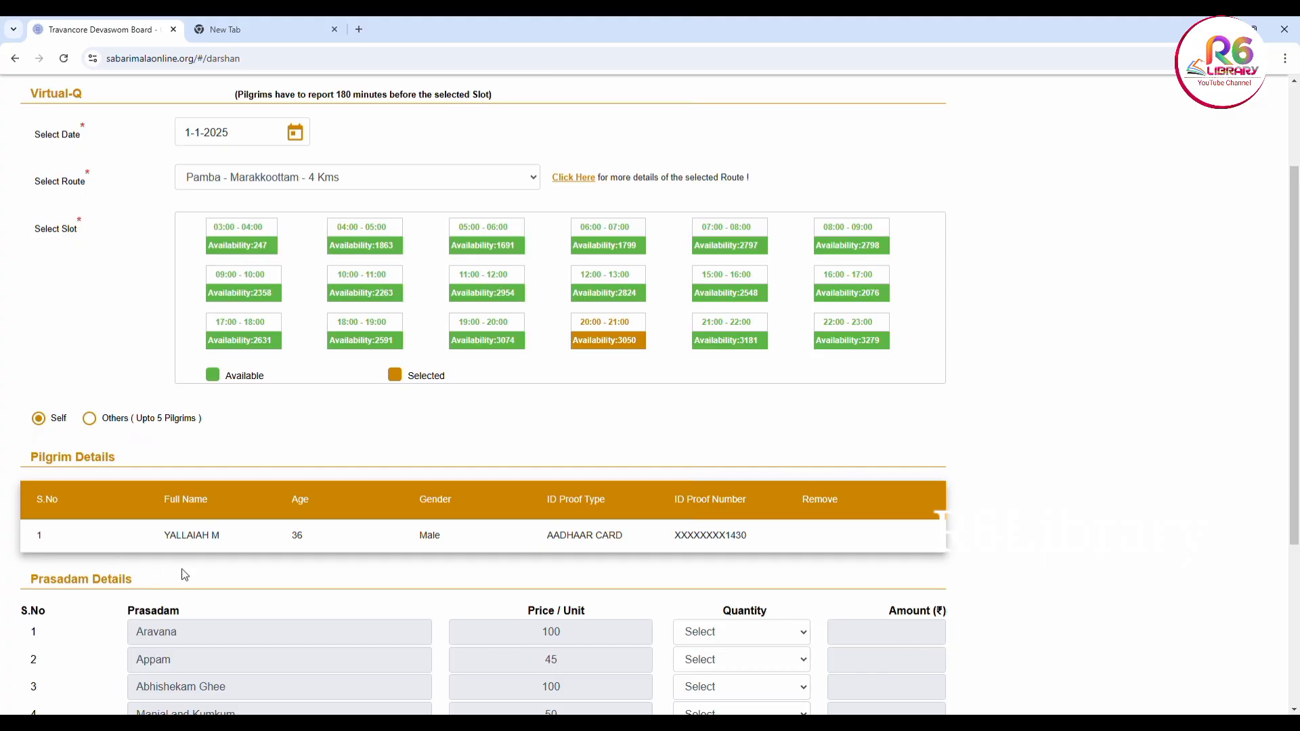
scroll(368, 580, down, 3)
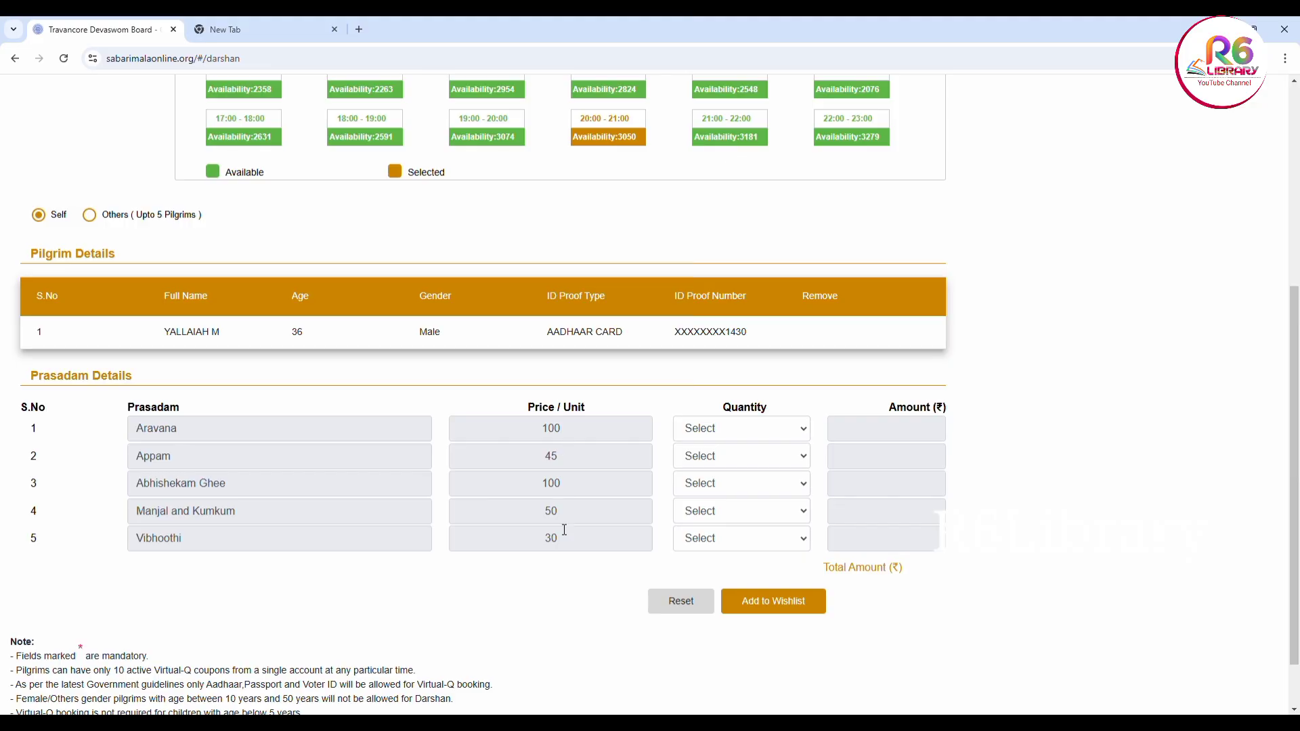
click(806, 430)
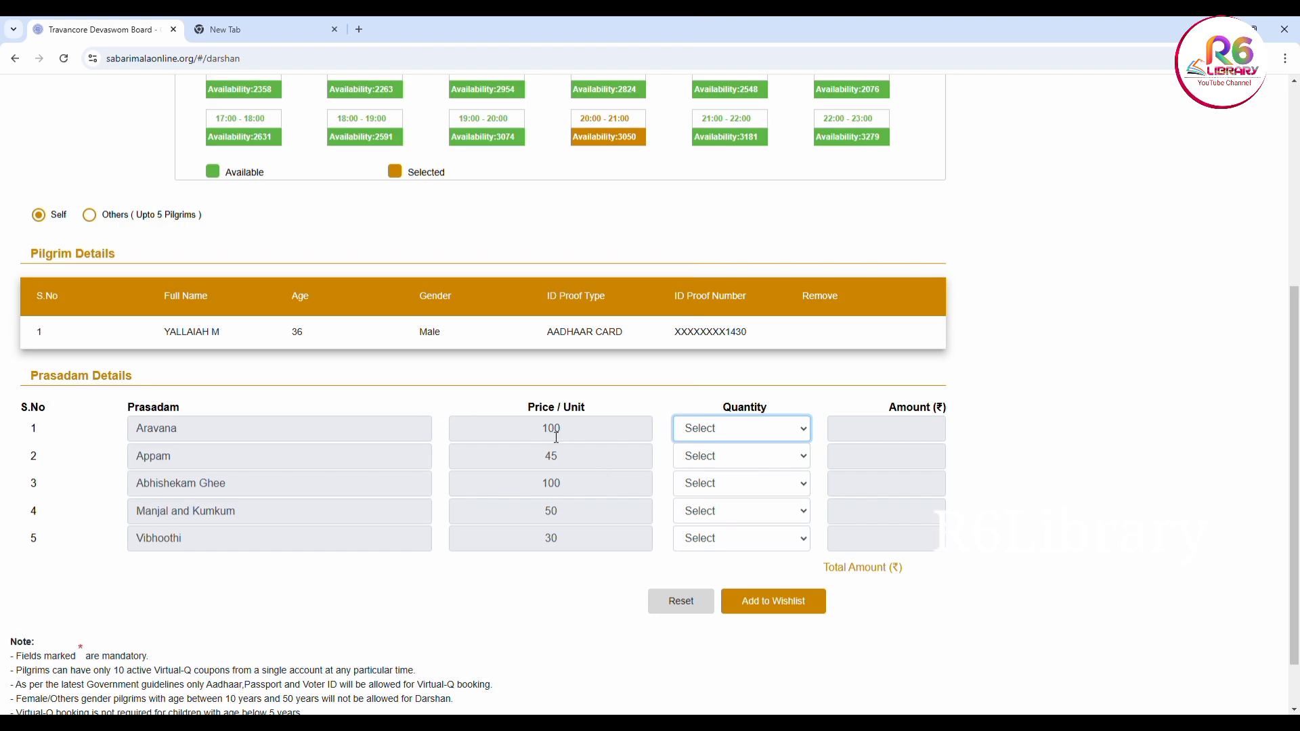
click(582, 462)
click(702, 456)
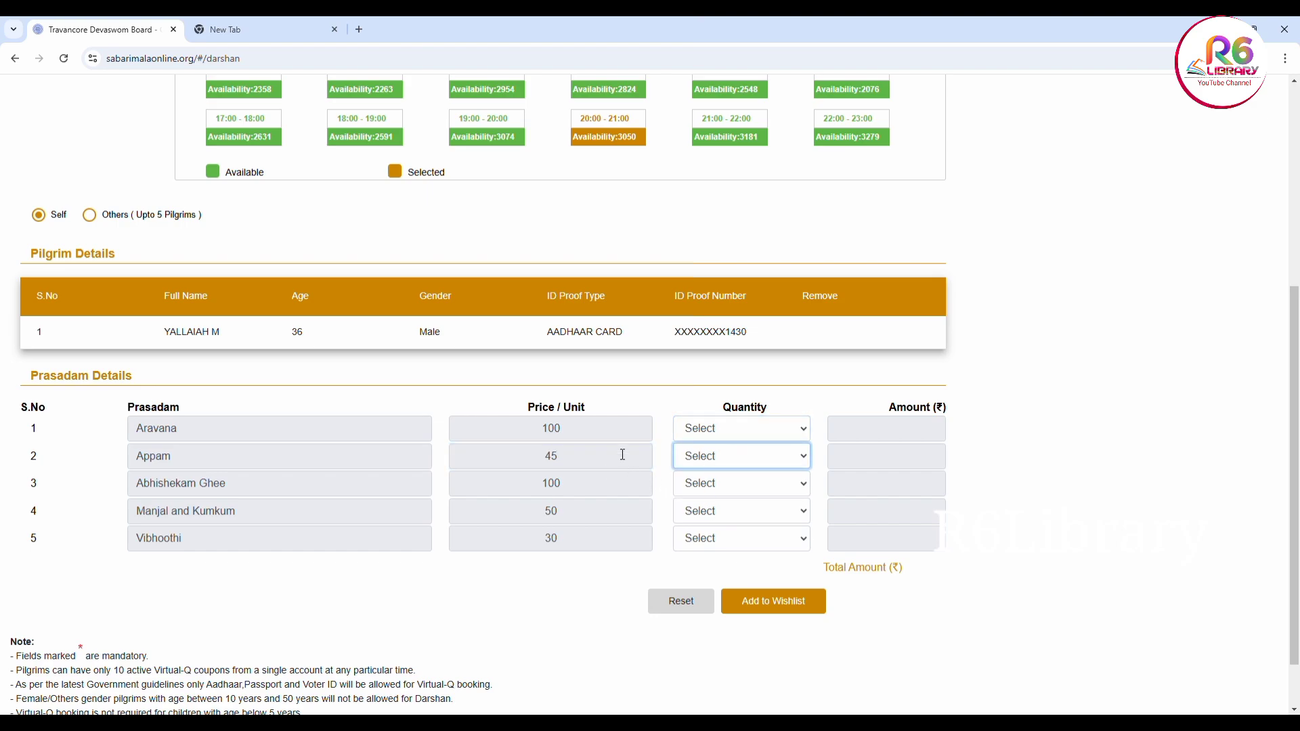
click(794, 435)
click(786, 488)
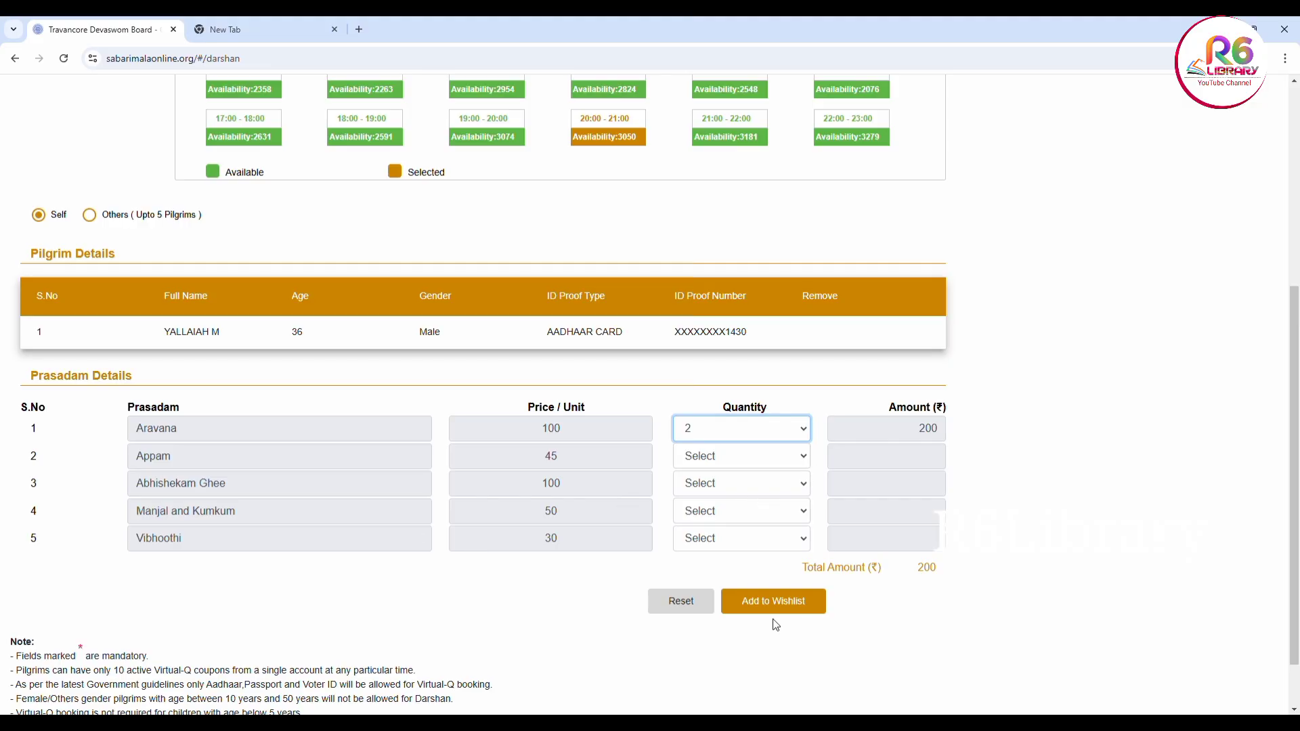
click(806, 435)
click(784, 462)
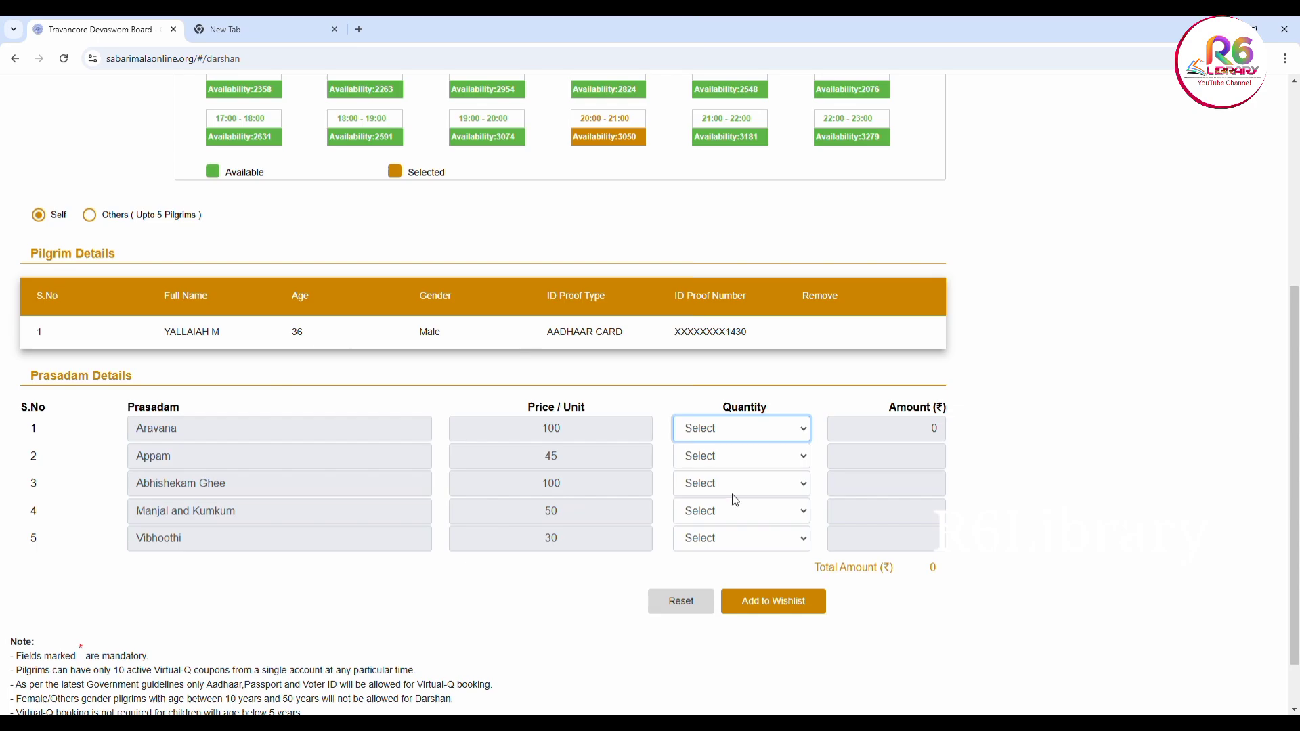
Add the 01-01-2025, 20:00 - 21:00 Virtual-Q booking to My Wishlist
click(766, 609)
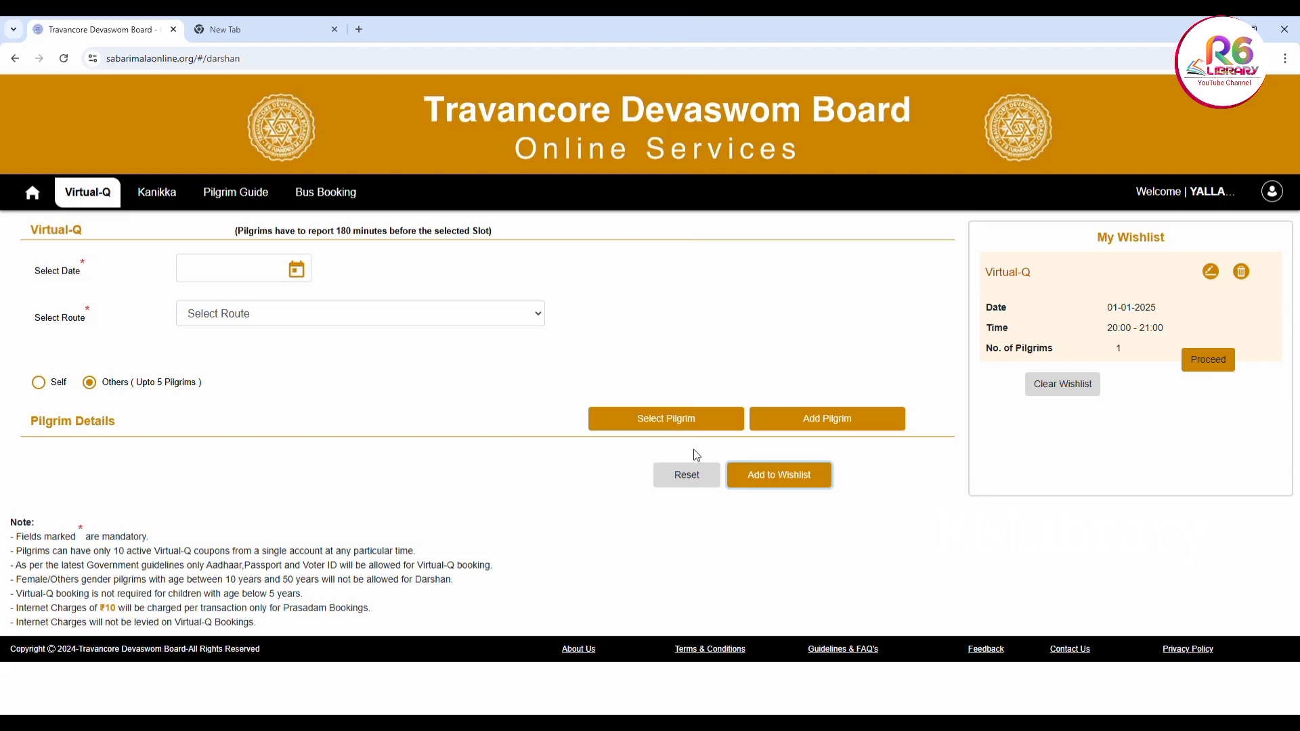
Proceed from My Wishlist through payment to complete the transaction, then rate the booking Excellent
click(1208, 364)
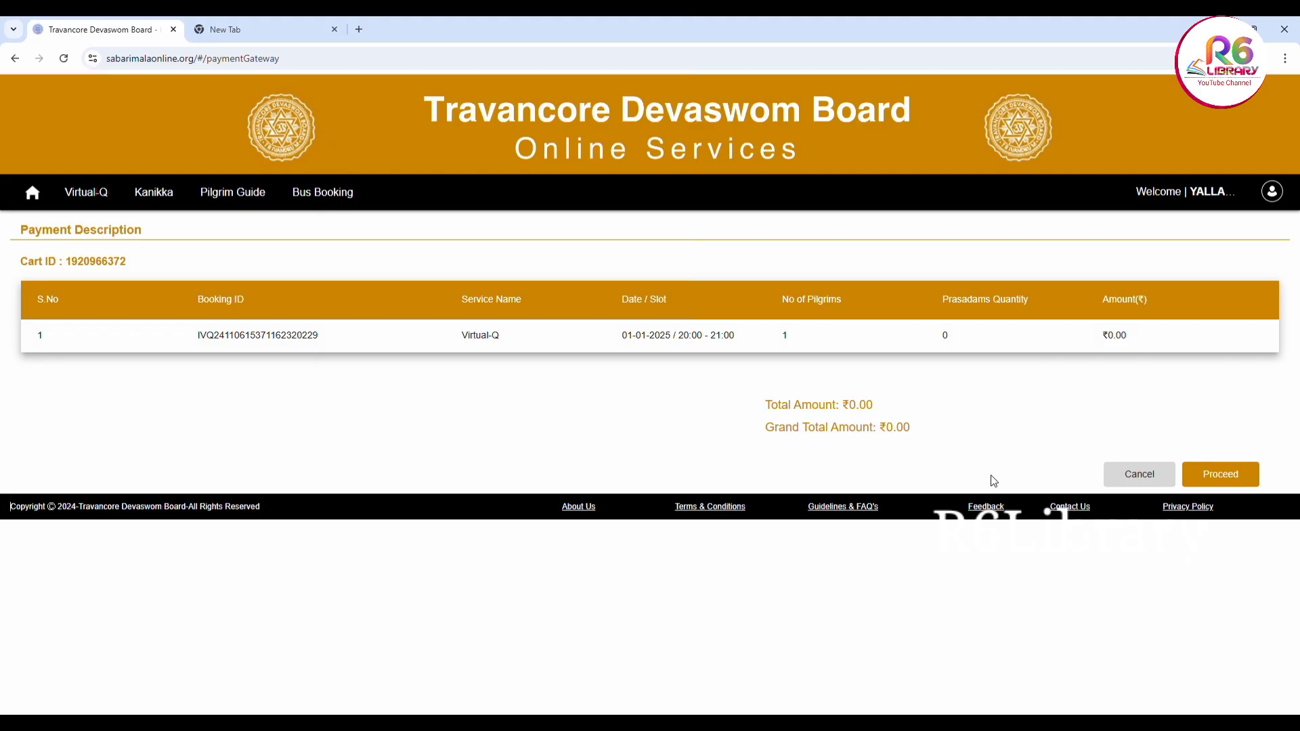
click(1226, 479)
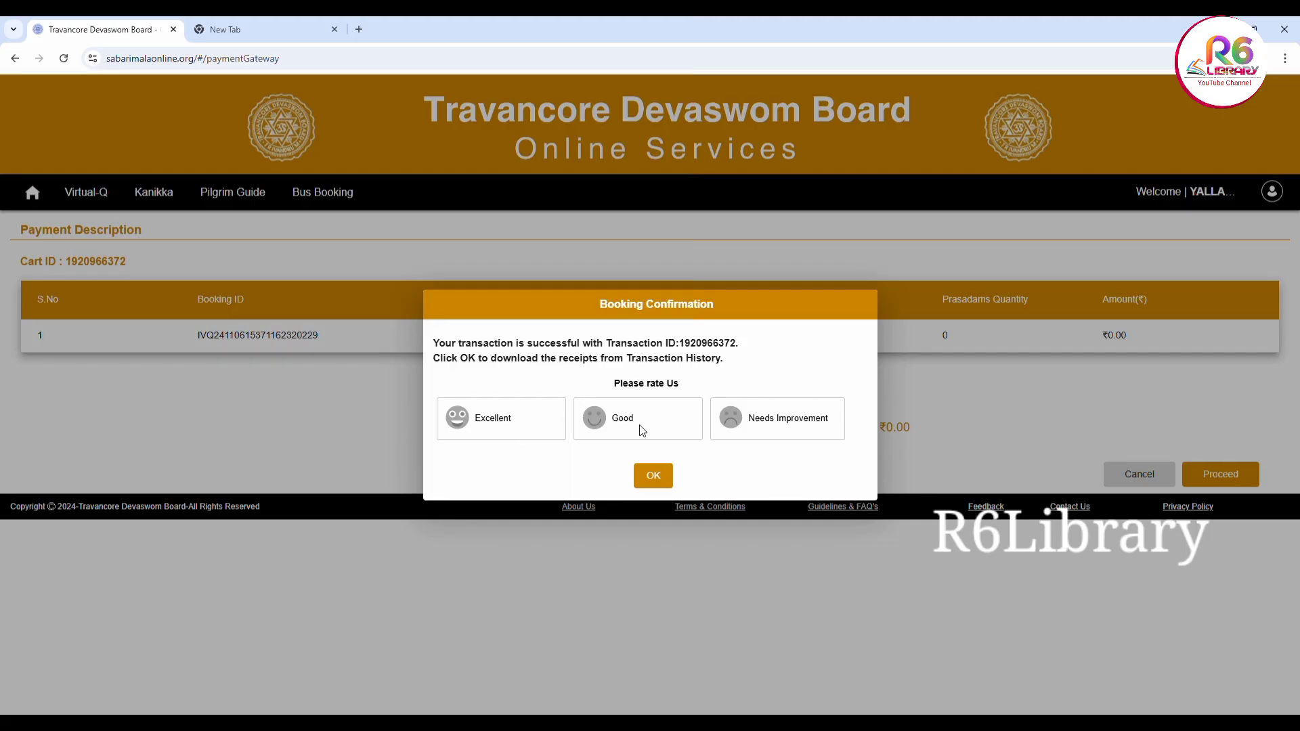
click(542, 425)
Dismiss the confirmation and download the ticket for the SUCCESS booking in Transaction History
click(653, 476)
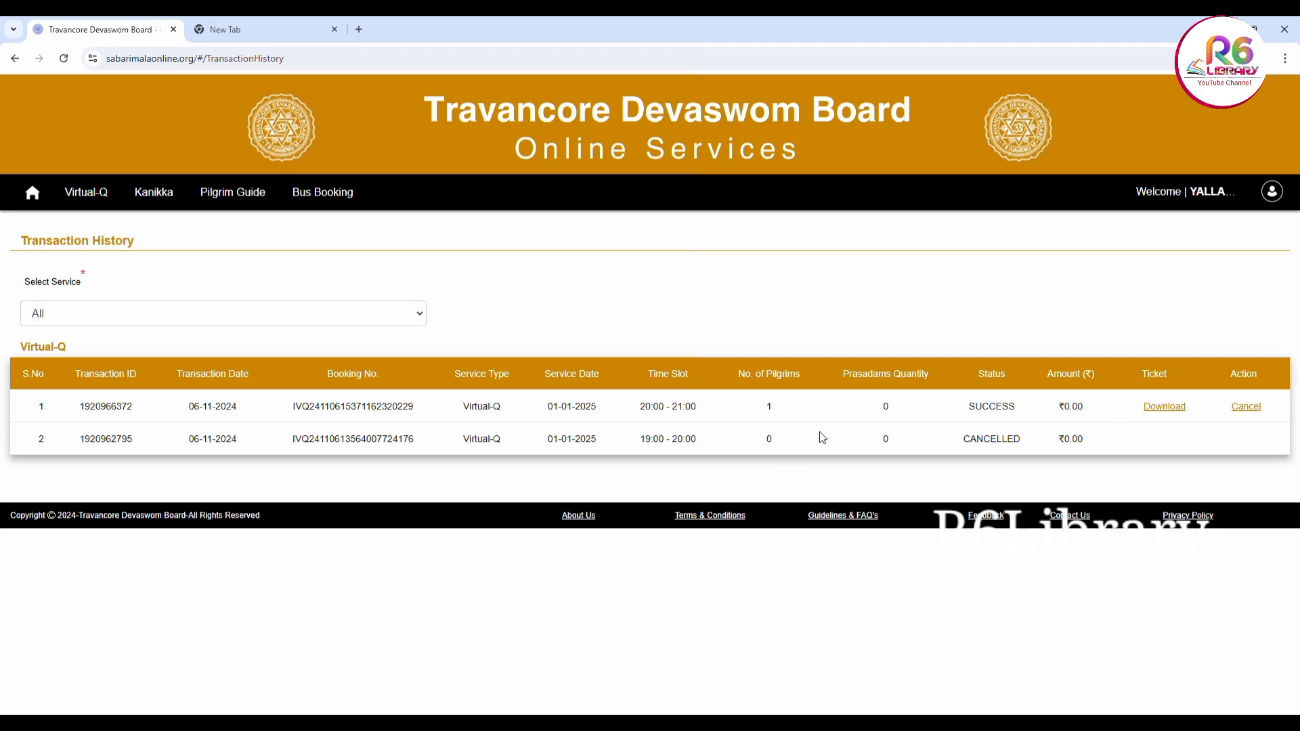
click(1175, 410)
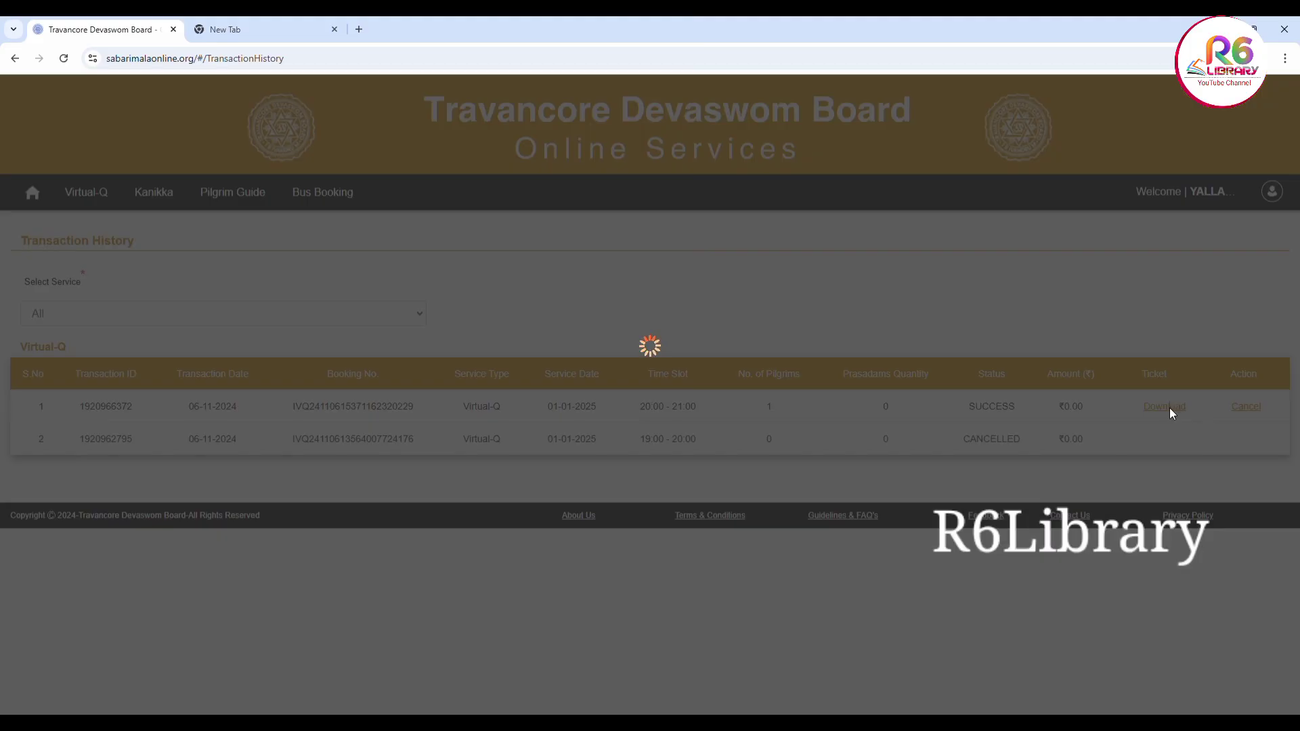